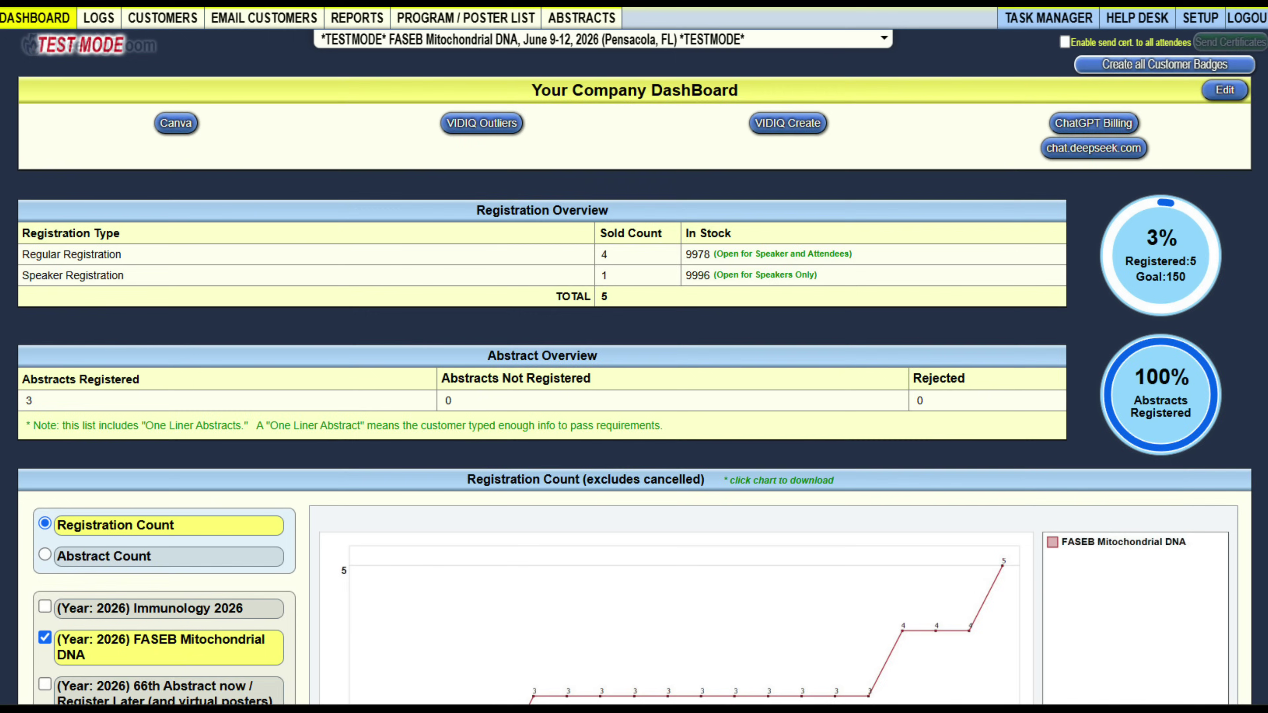
# - Chart FASEB registrations alongside the 2023 Demo, TESTSITE later-option and TESTSITE abstract-only events
pyautogui.scroll(-6, 31, 17)
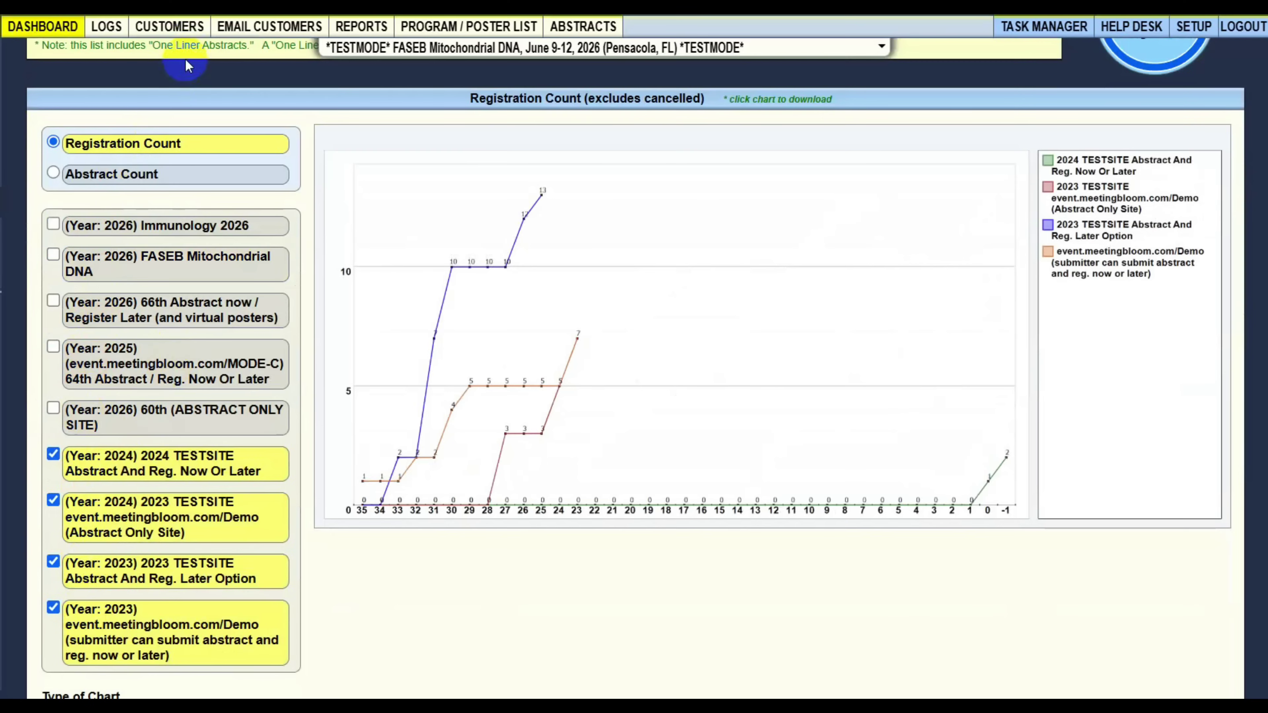
pyautogui.click(33, 30)
pyautogui.scroll(-10, 113, 379)
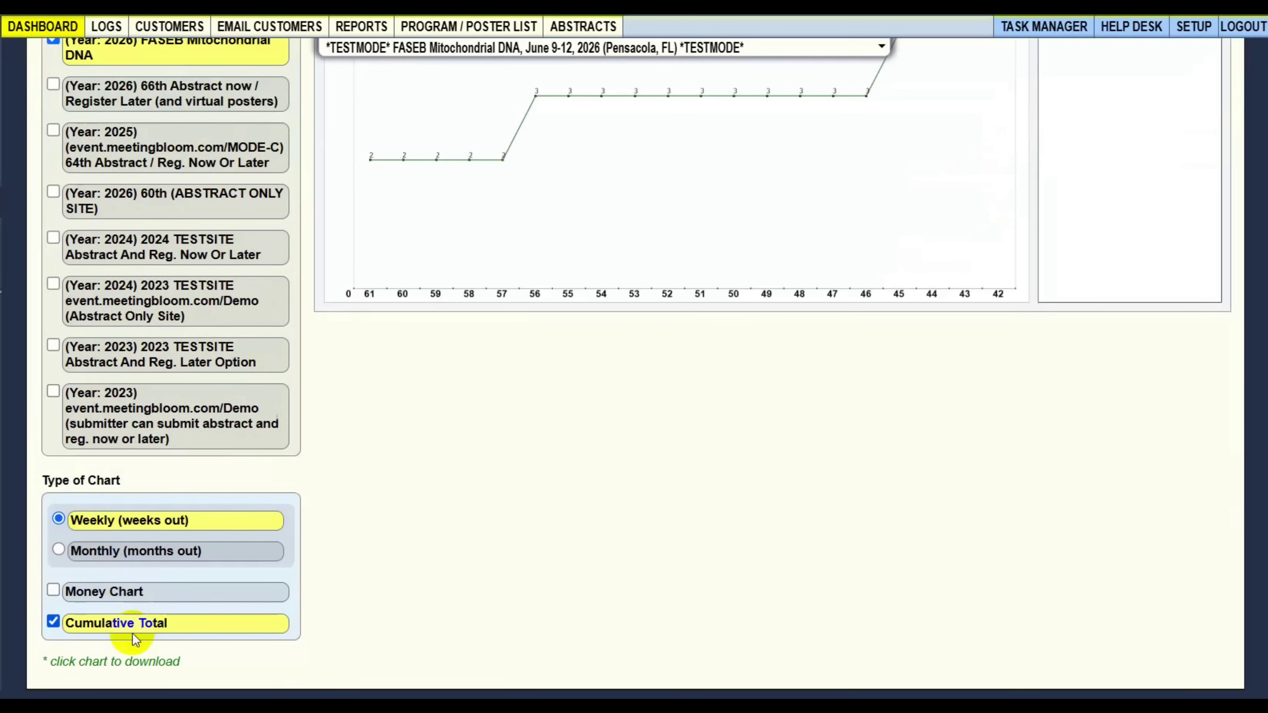
pyautogui.scroll(5, 126, 629)
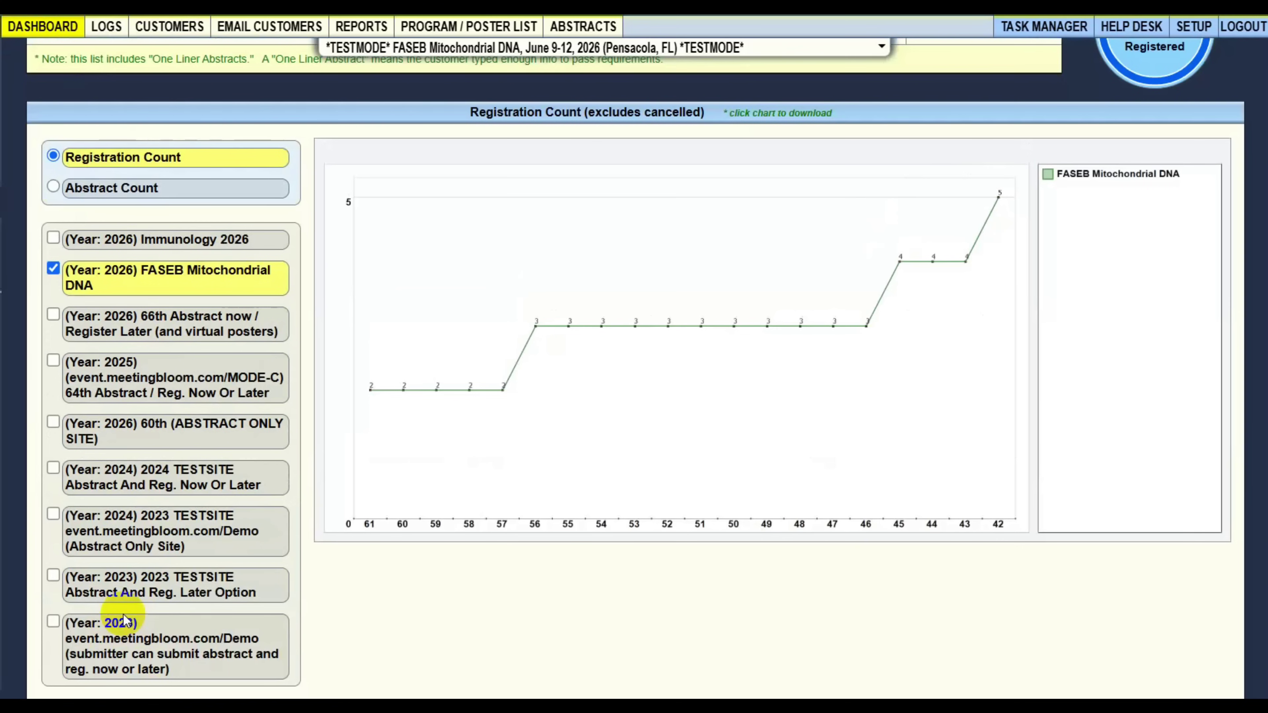
pyautogui.click(117, 635)
pyautogui.click(115, 580)
pyautogui.click(114, 551)
pyautogui.scroll(8, 120, 535)
pyautogui.click(122, 533)
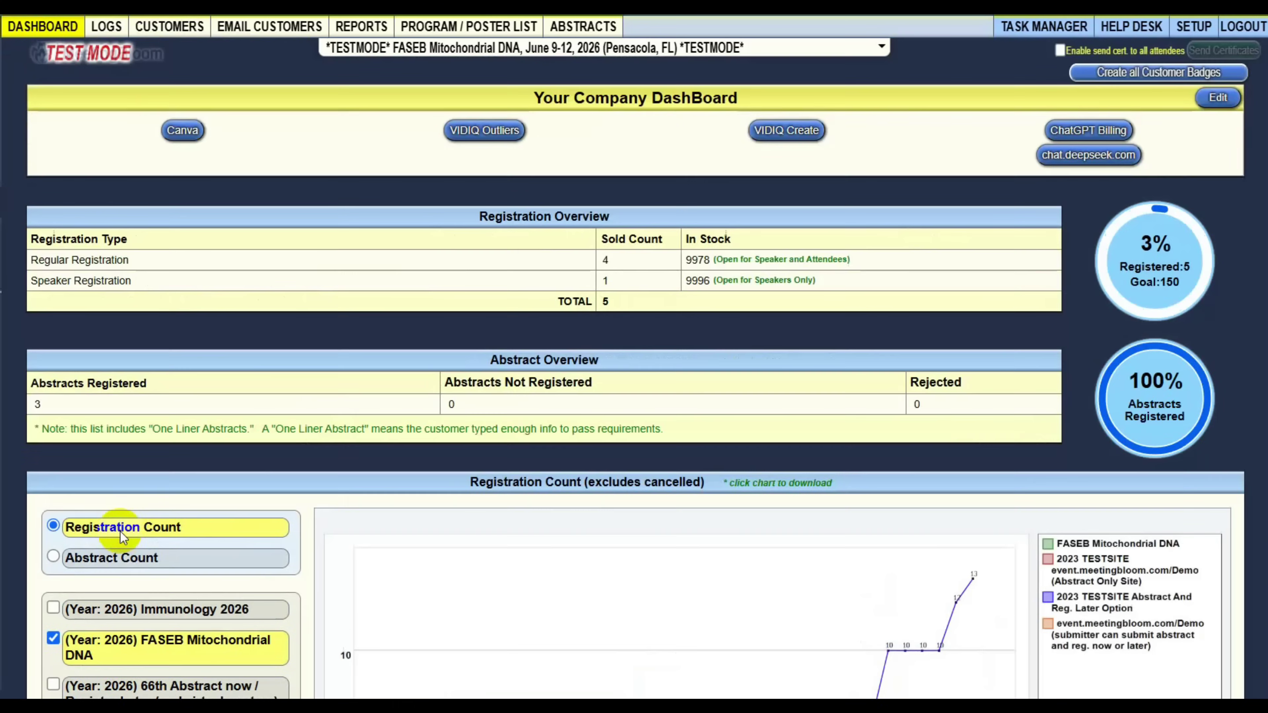
# - Review the first customer's record across its general info, abstract and payment sections, then close it
pyautogui.click(152, 27)
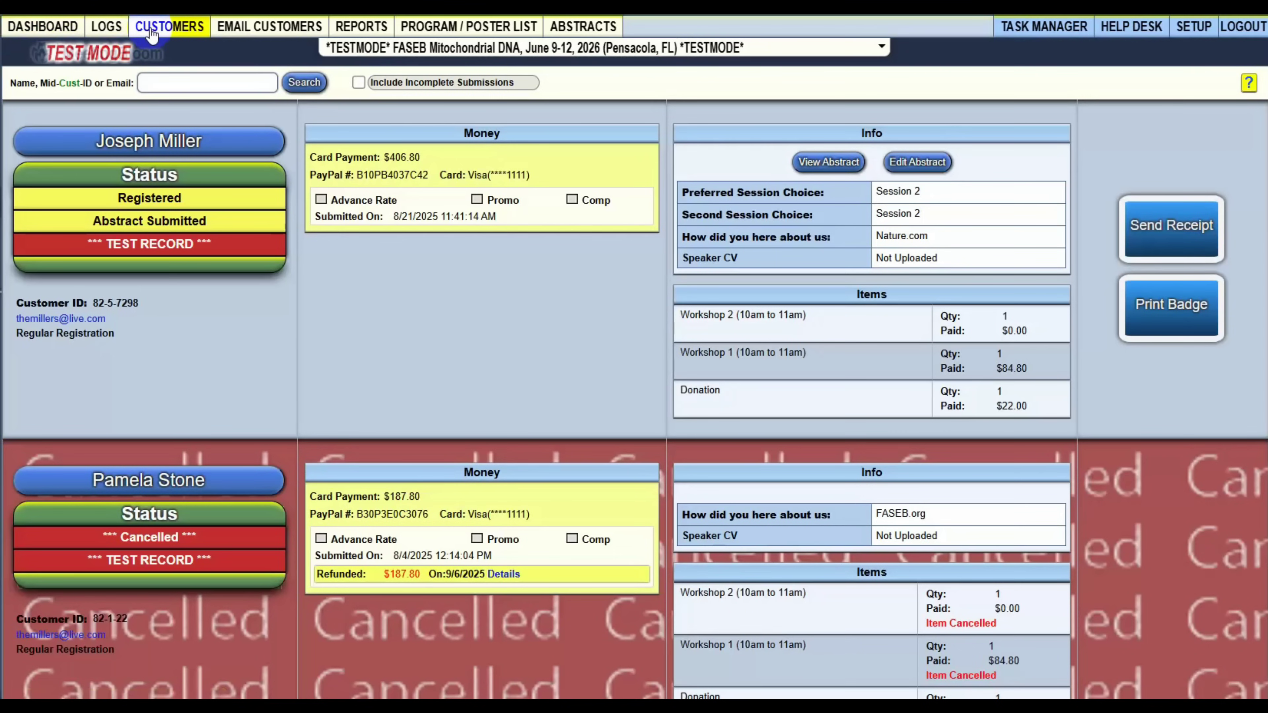
pyautogui.click(170, 142)
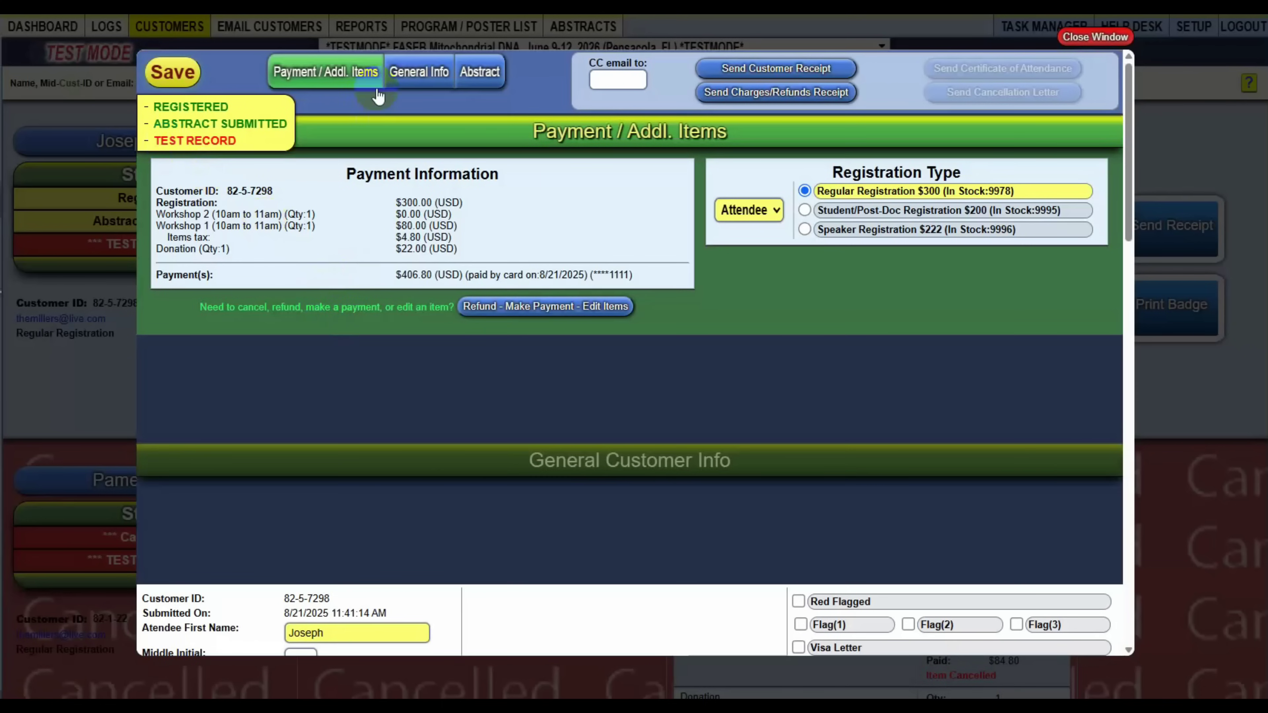
pyautogui.click(396, 73)
pyautogui.click(480, 71)
pyautogui.click(342, 75)
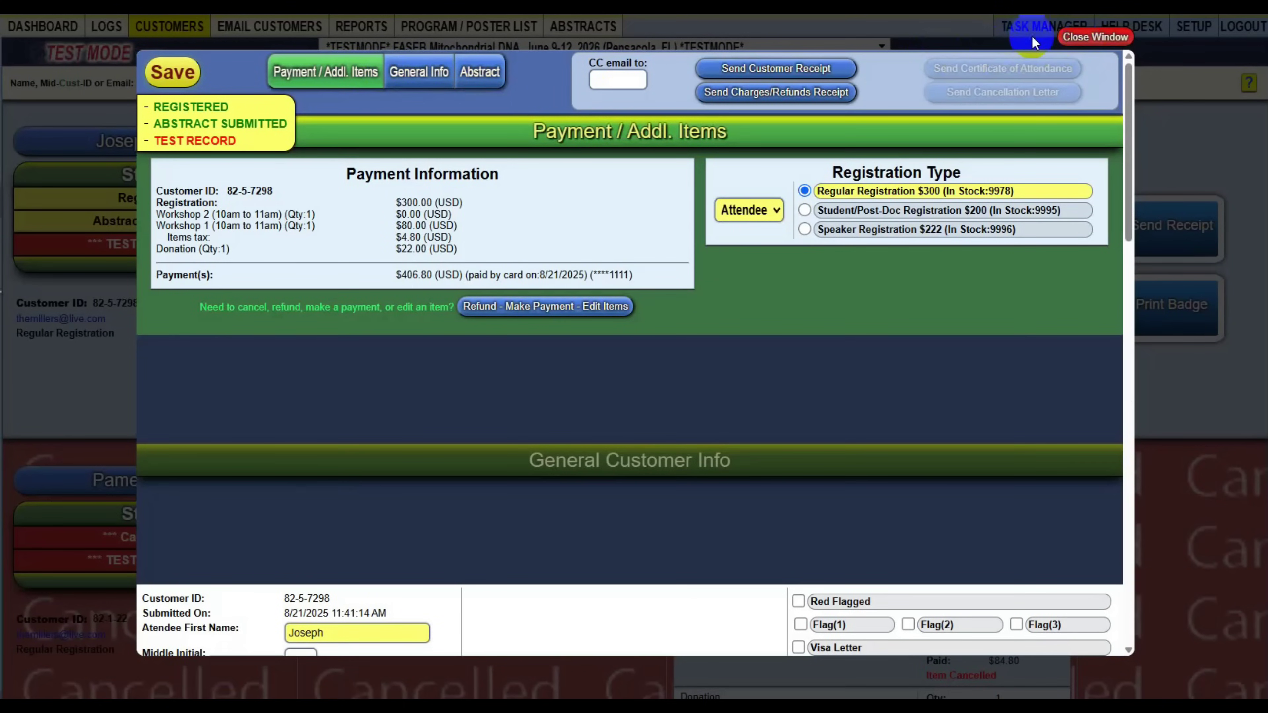
pyautogui.click(1069, 40)
# - On the mass email page, toggle recipients between all abstracts and all registrants, loading the Additional Items template
pyautogui.click(240, 39)
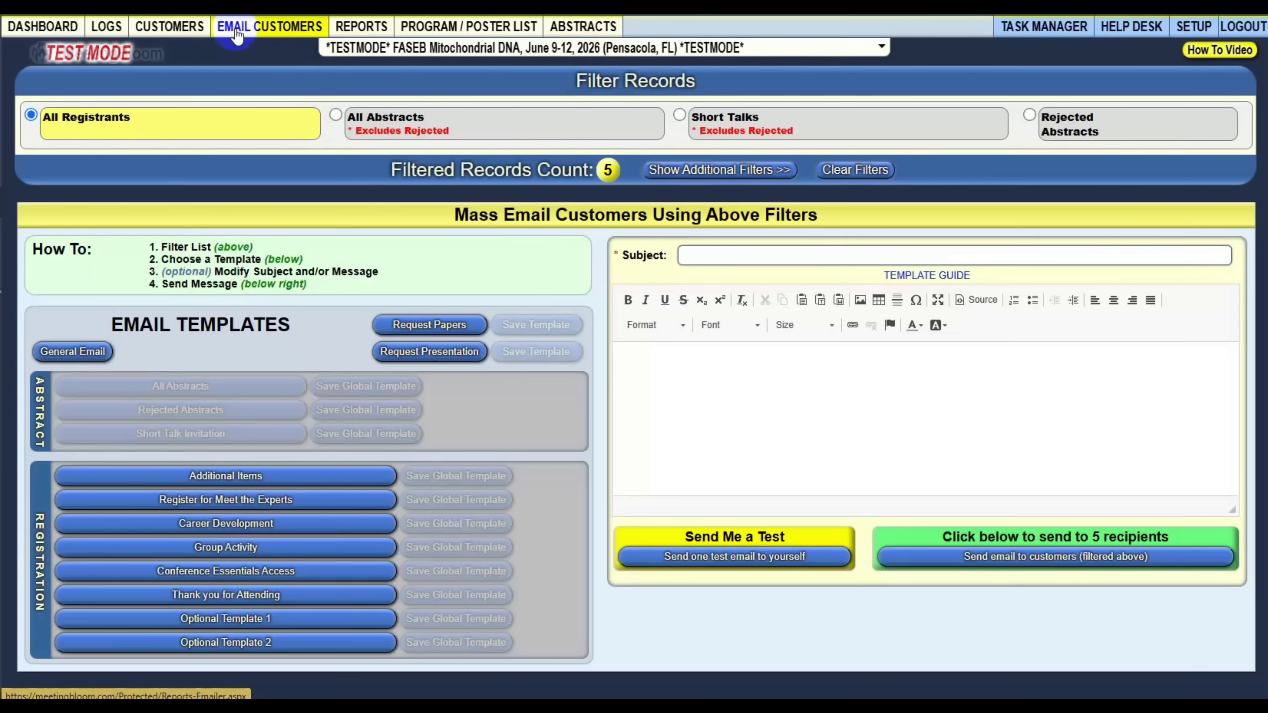
pyautogui.click(402, 121)
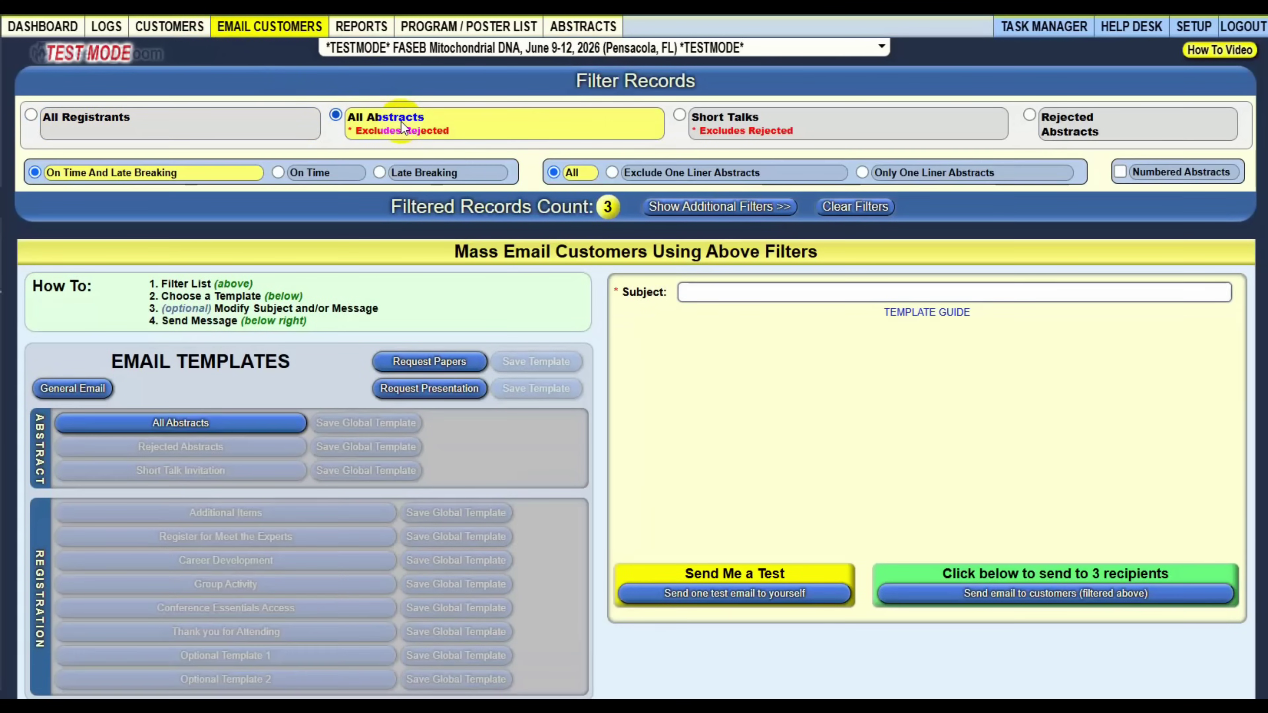
pyautogui.click(280, 116)
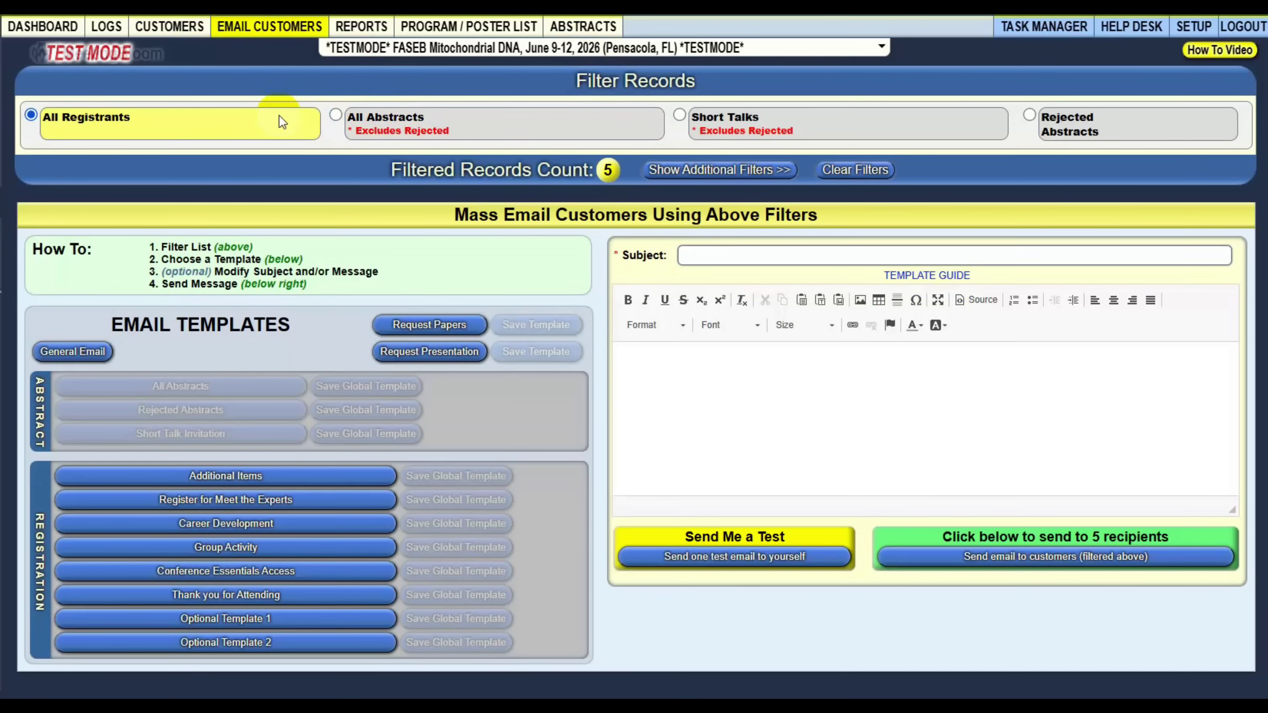
pyautogui.click(214, 481)
# - Filter to all abstract submitters with the All Abstracts template, reveal extra filters, and open Conference Reports
pyautogui.click(536, 127)
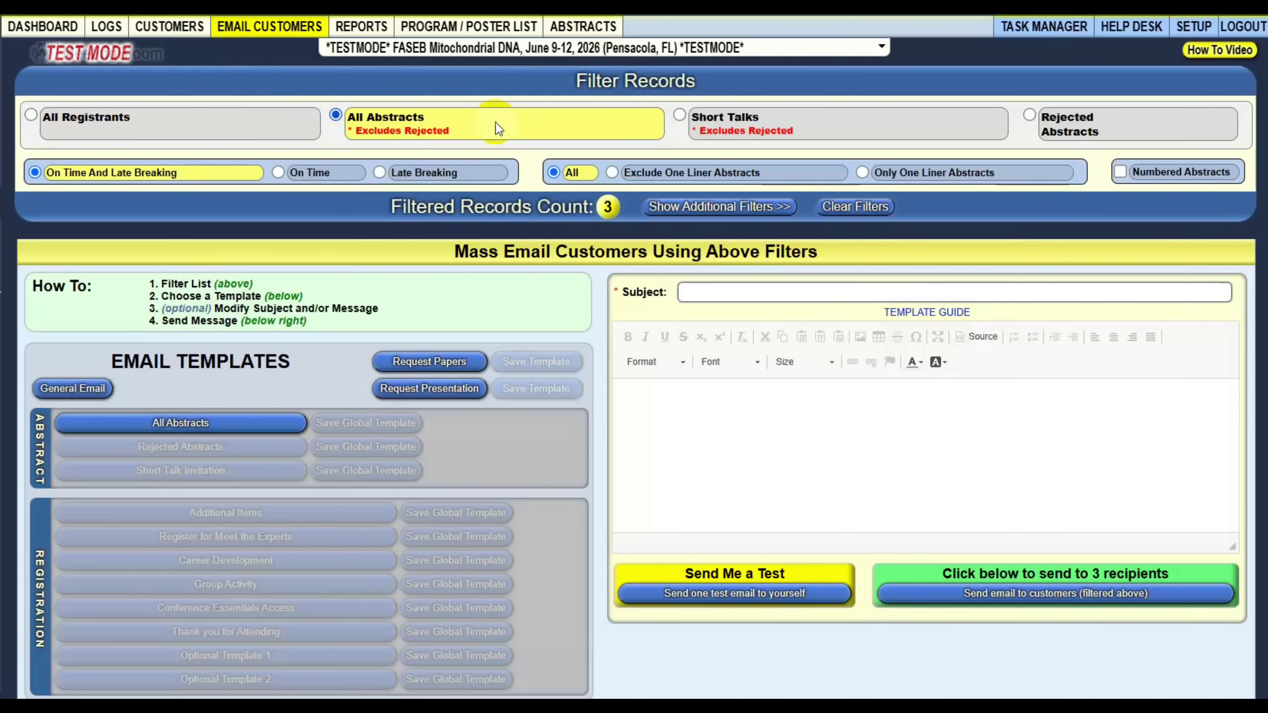
pyautogui.click(138, 425)
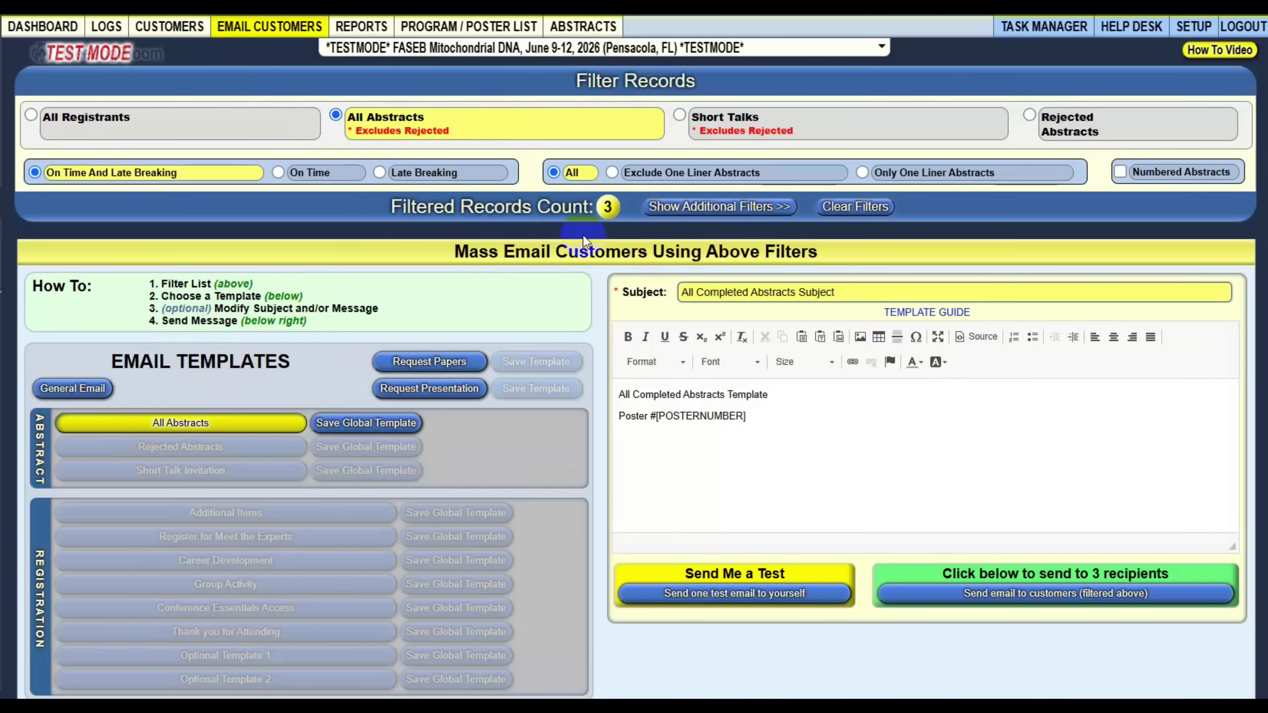
pyautogui.click(695, 211)
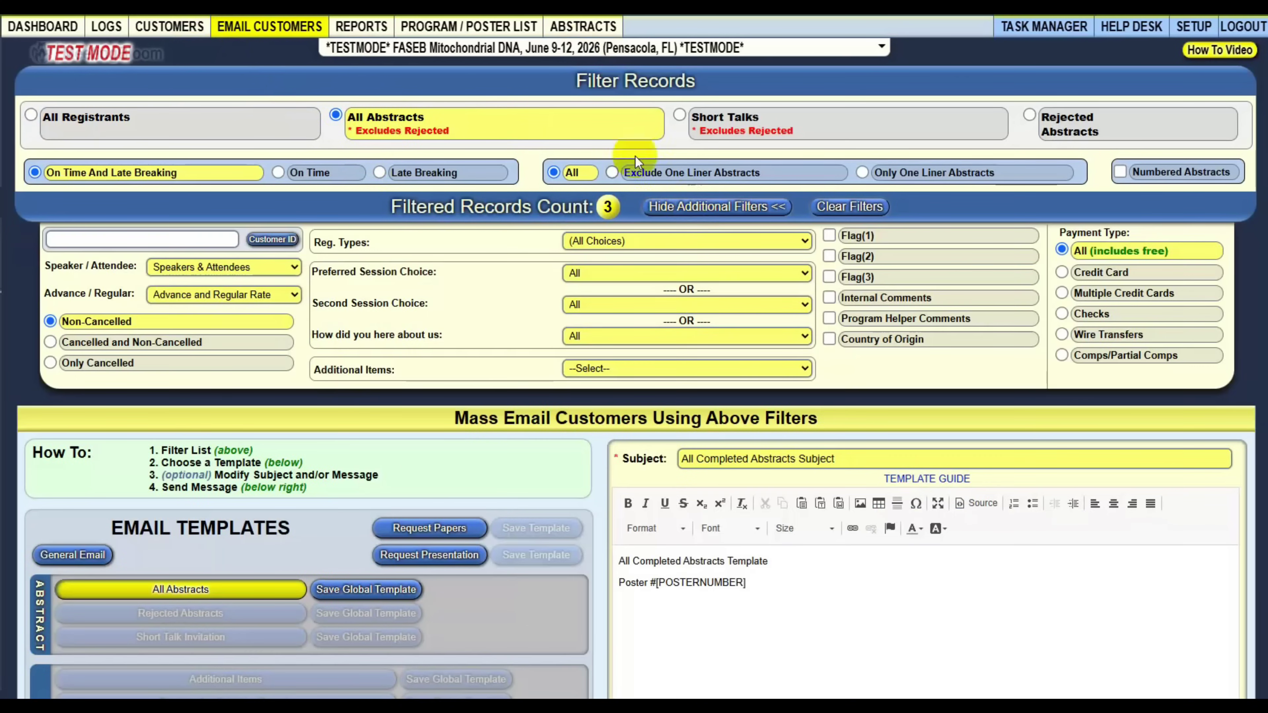
pyautogui.moveTo(362, 27)
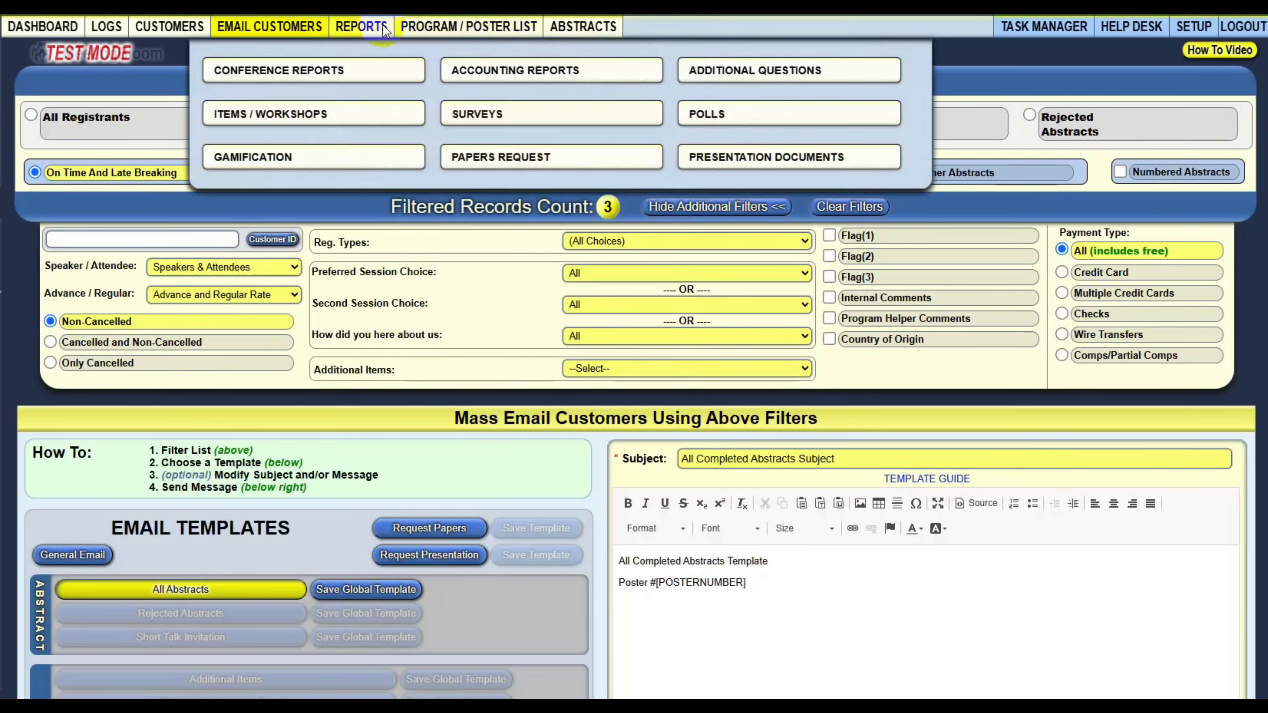
pyautogui.click(332, 70)
# - Preview the fasebprogram schedule with the Welcome Reception expanded, then check the virtual posters help
pyautogui.click(429, 26)
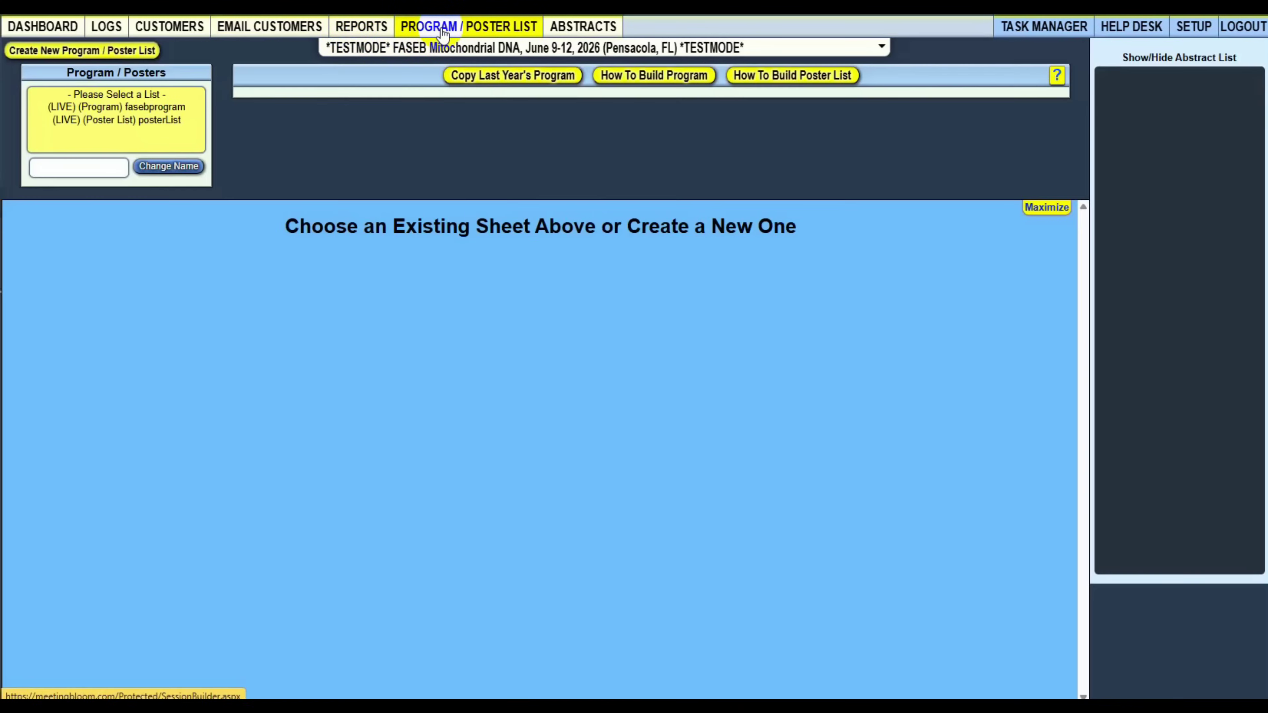
pyautogui.click(168, 108)
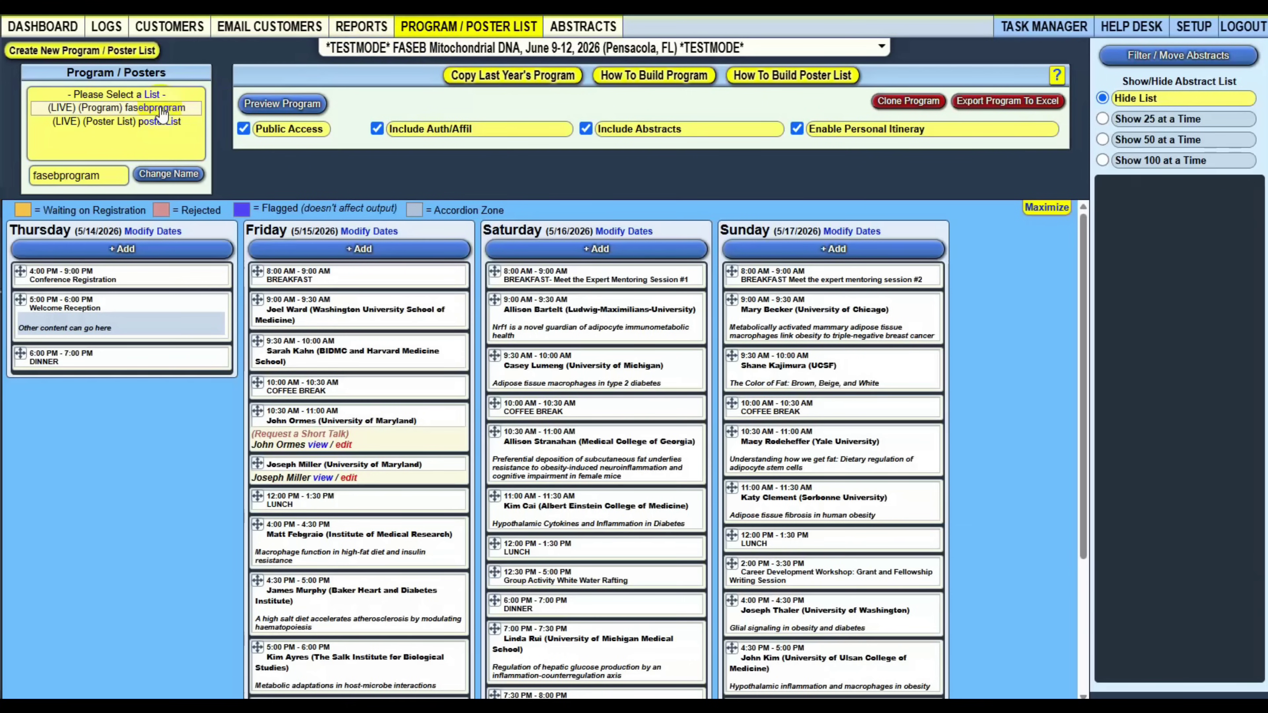
pyautogui.click(277, 104)
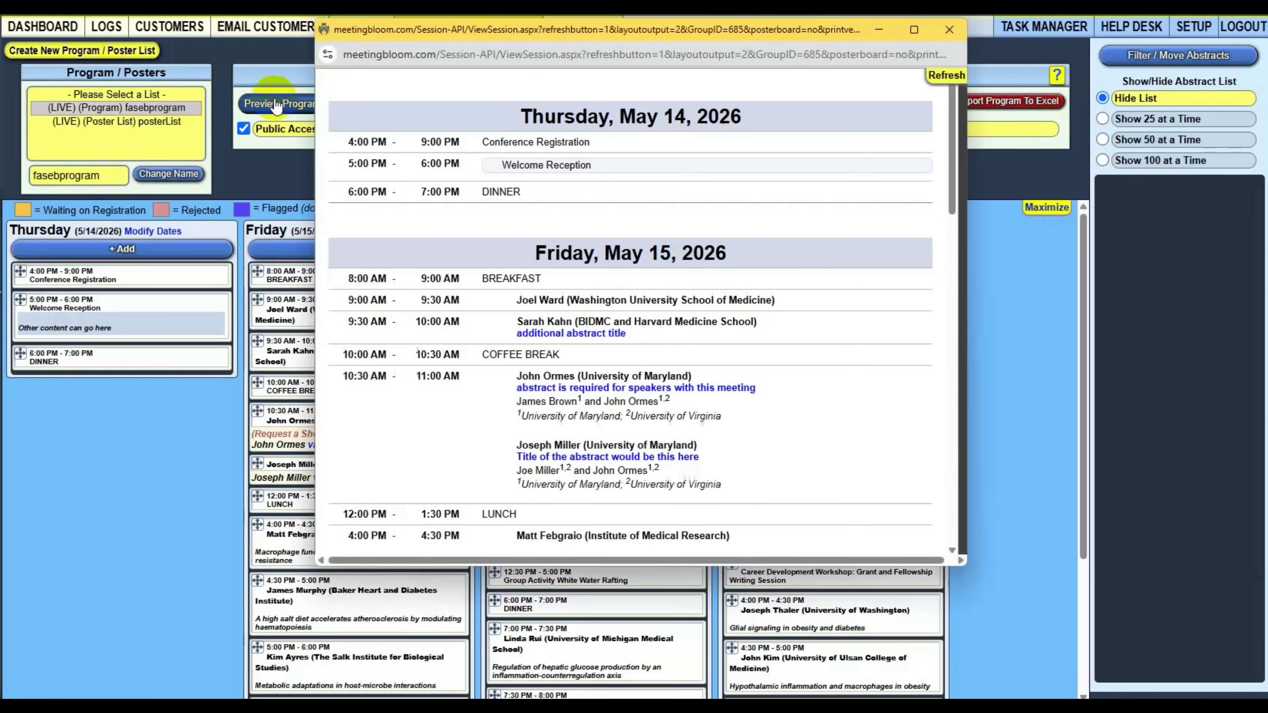
pyautogui.click(518, 168)
pyautogui.click(518, 167)
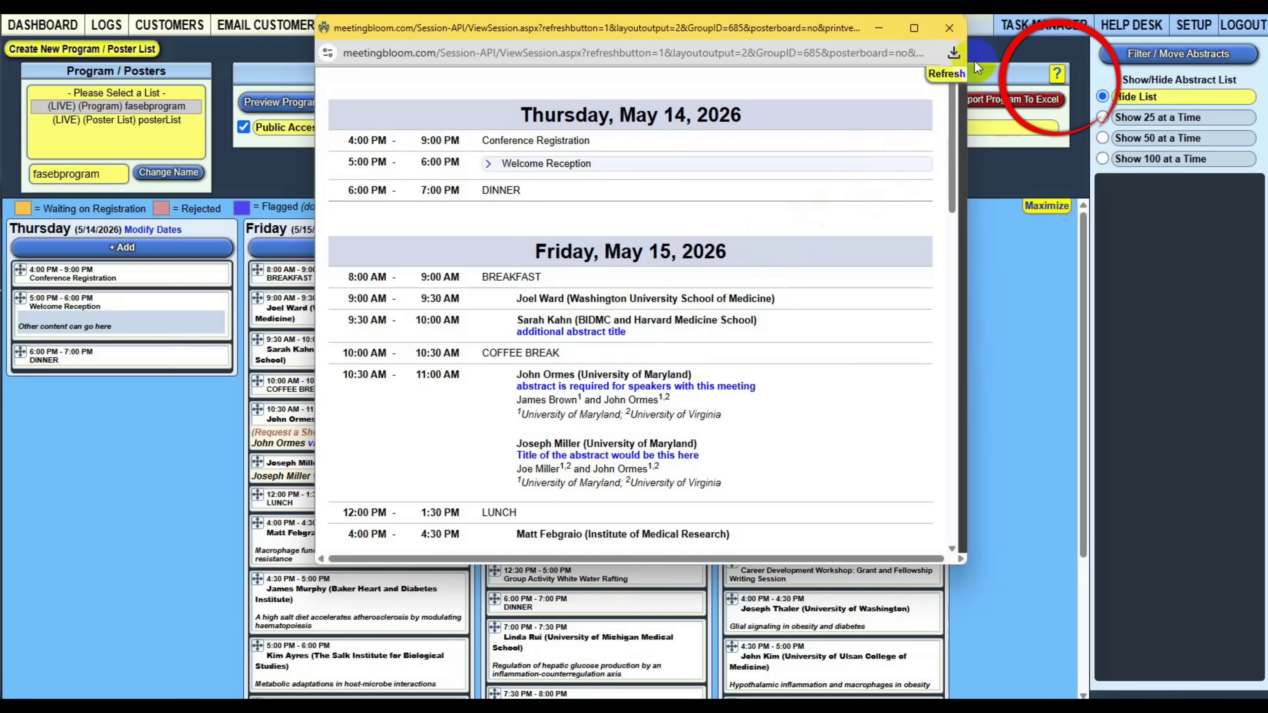
pyautogui.click(950, 29)
pyautogui.click(1062, 75)
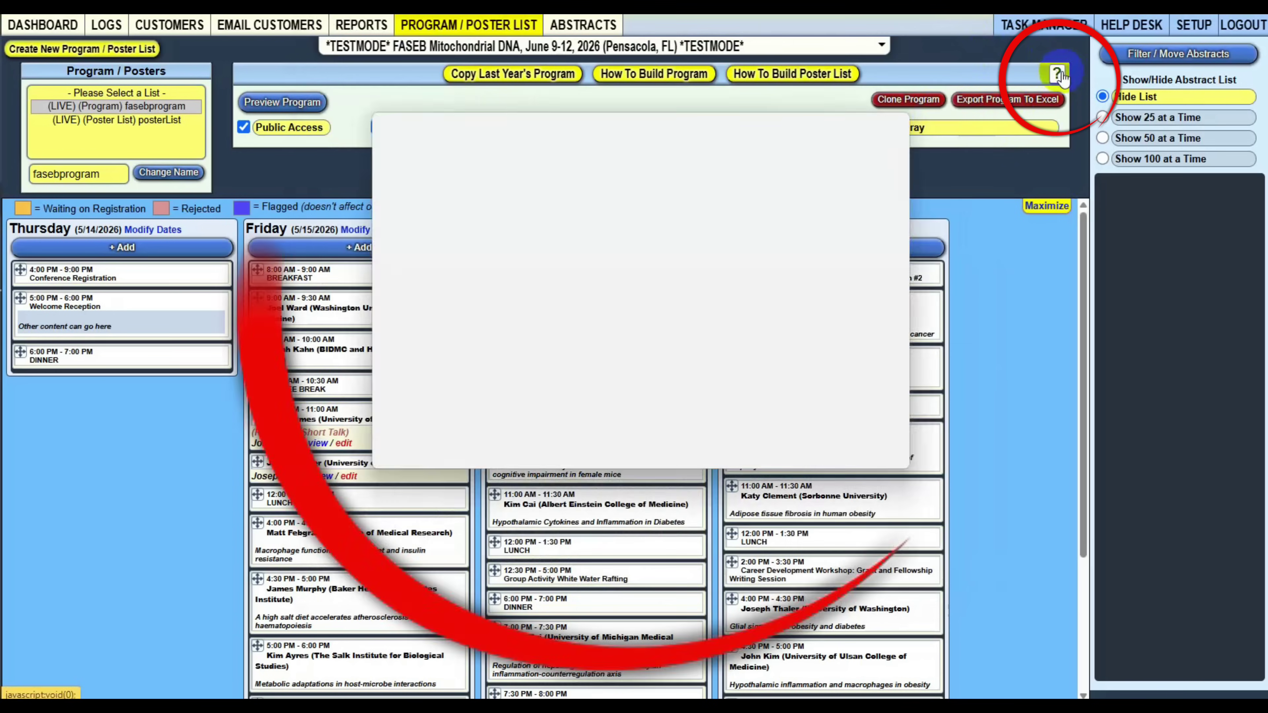
pyautogui.click(894, 124)
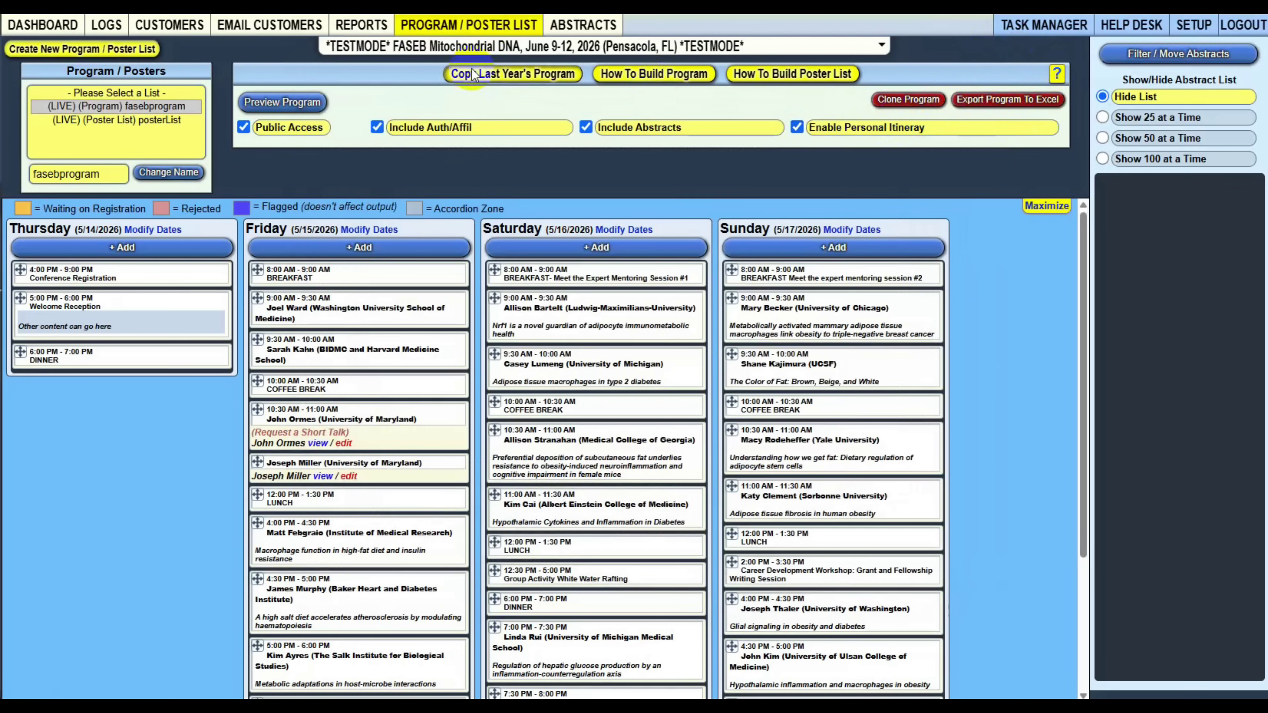
# - Check the customer list help, then go to the Export Formatted Abstracts page
pyautogui.click(161, 28)
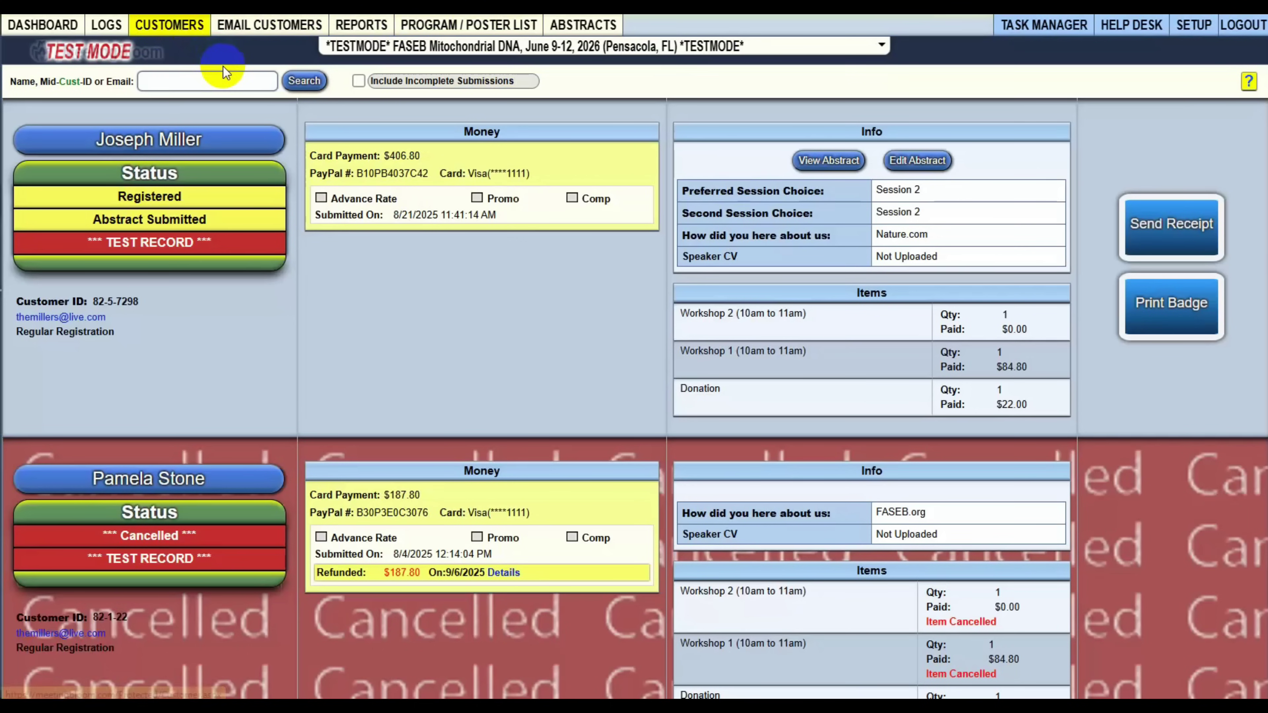
pyautogui.click(1246, 82)
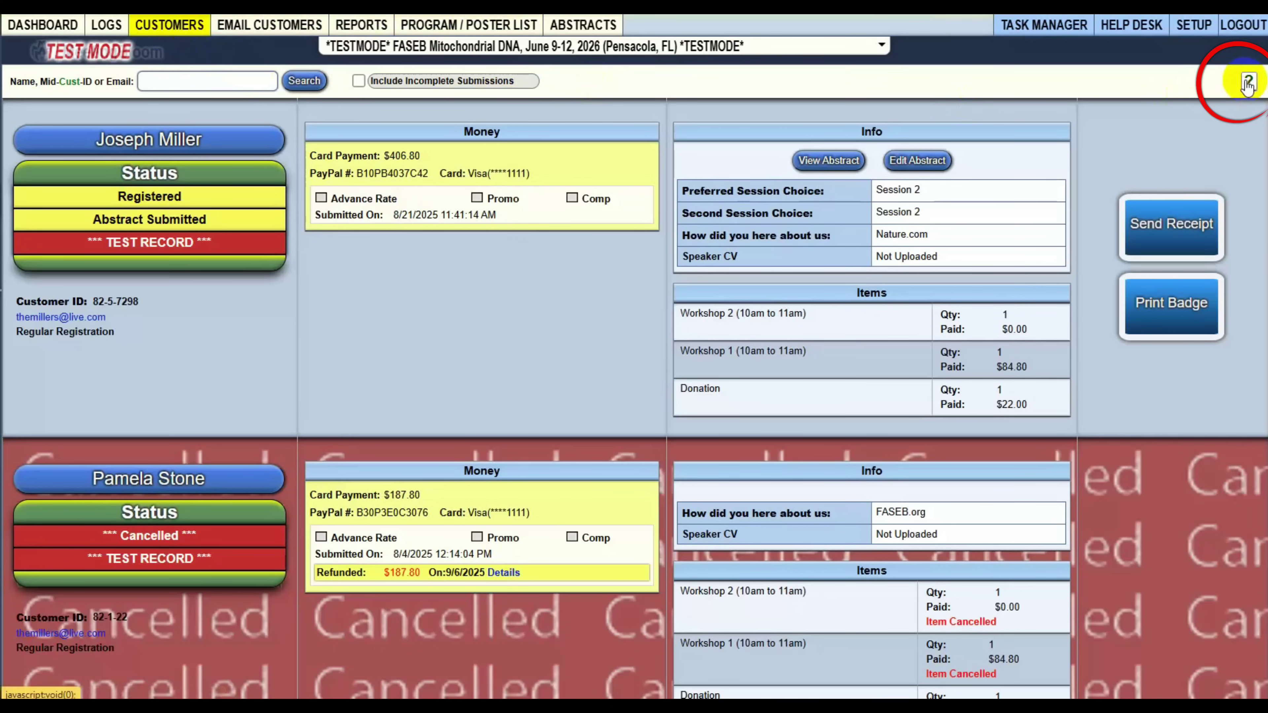
pyautogui.click(894, 125)
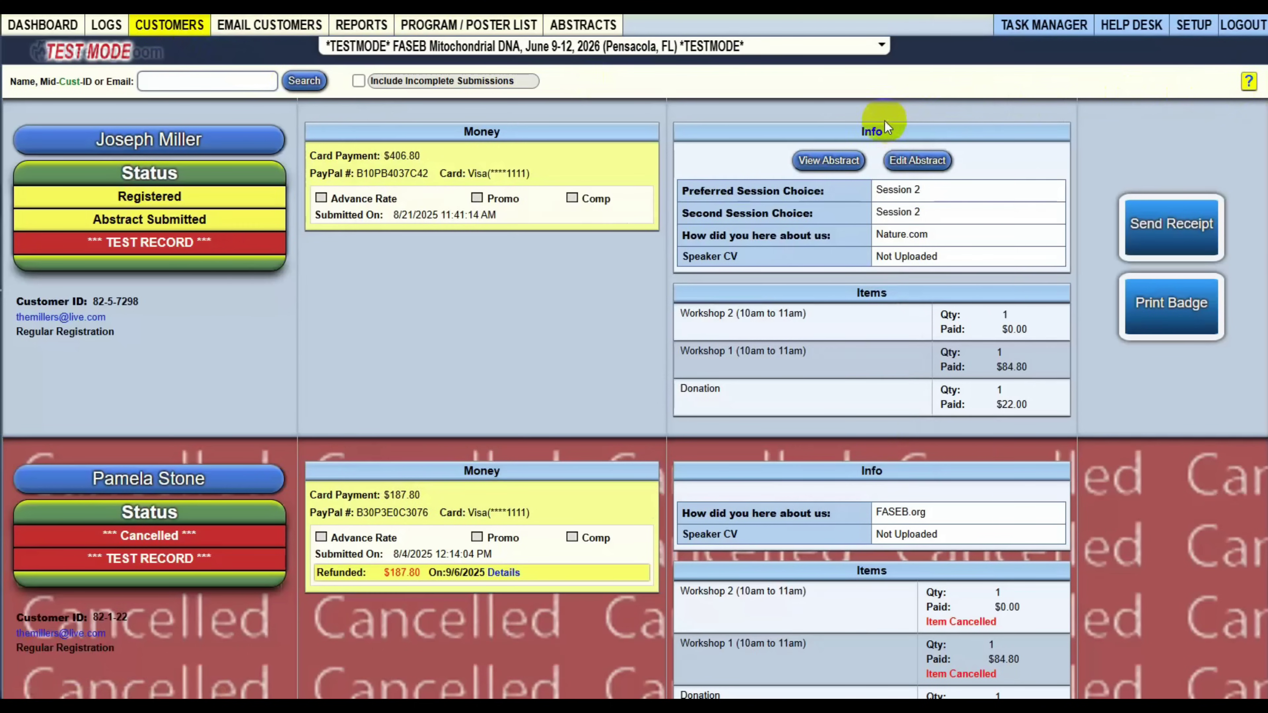
pyautogui.moveTo(582, 30)
pyautogui.click(572, 68)
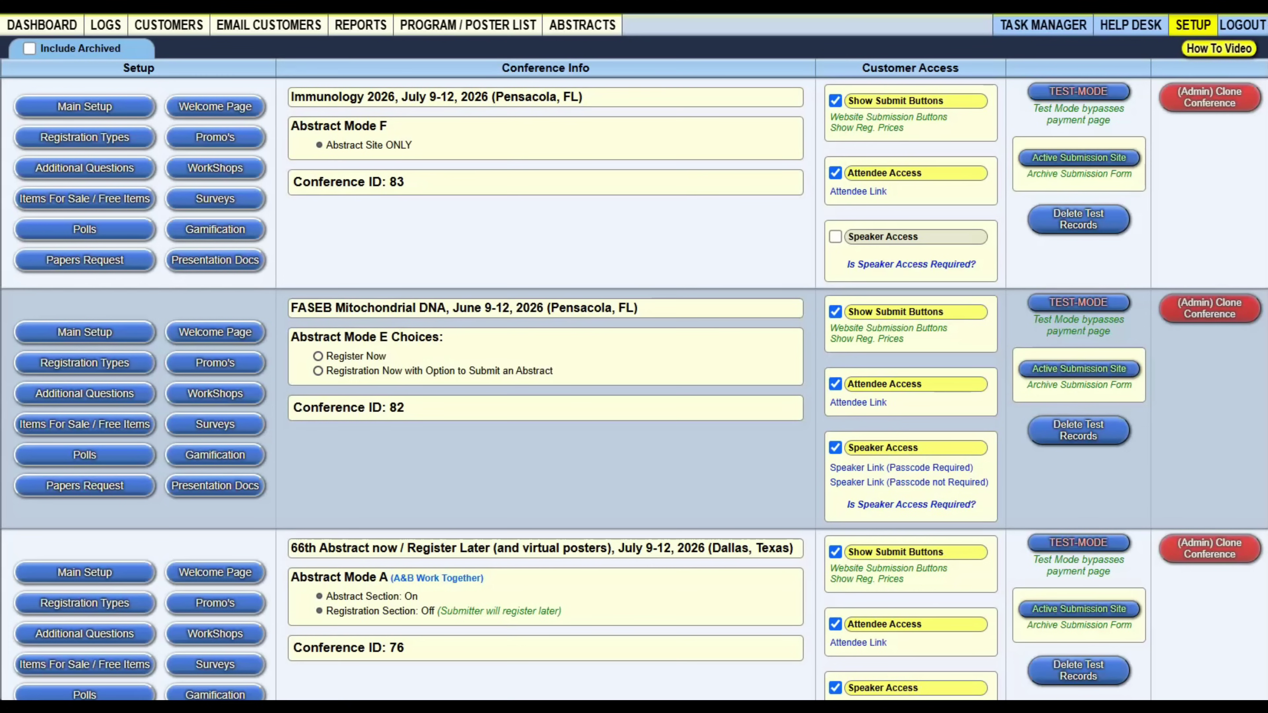
# - In Immunology 2026 setup, view the PDF invoice, invite-a-colleague and certificate of attendance templates
pyautogui.click(93, 114)
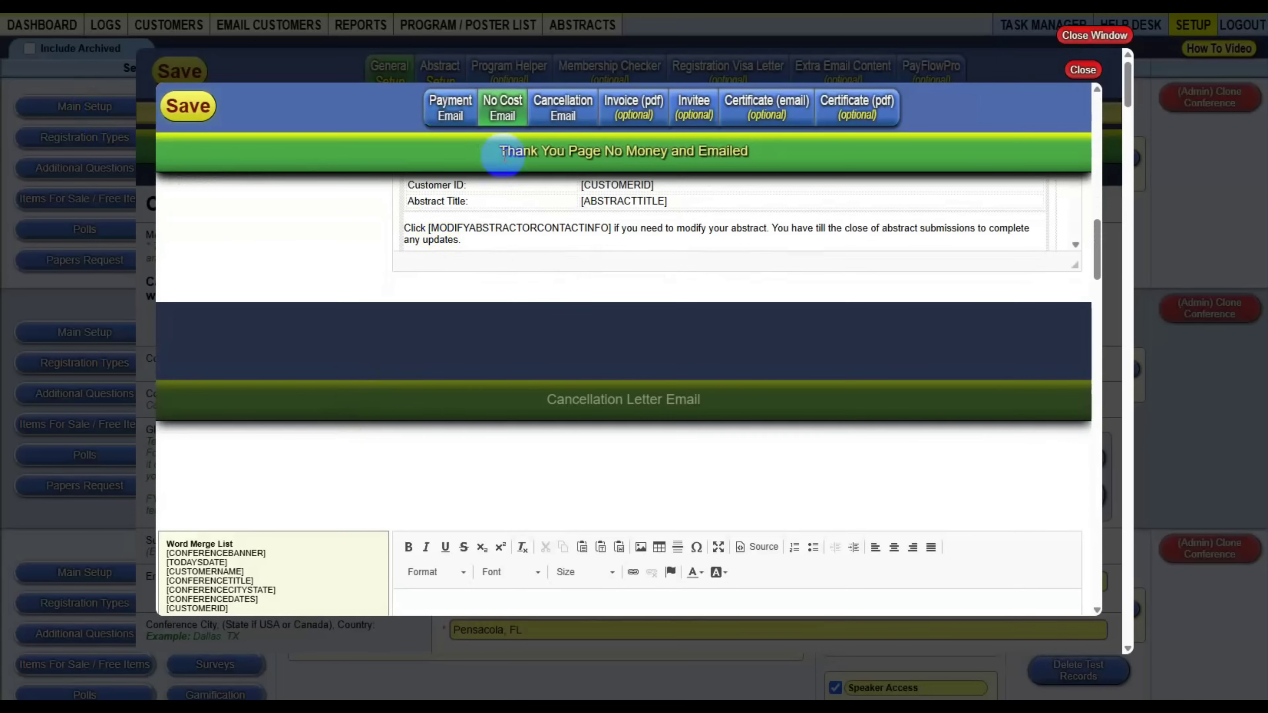
pyautogui.click(637, 107)
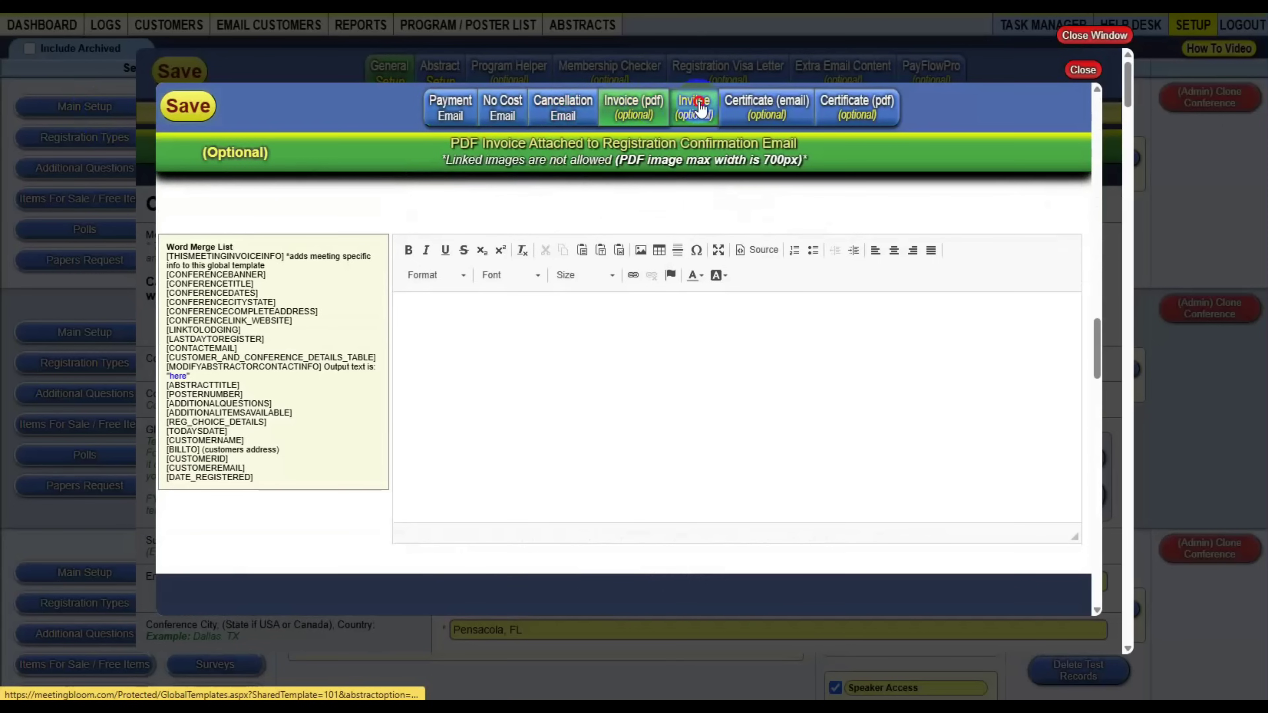
pyautogui.click(712, 108)
pyautogui.click(761, 108)
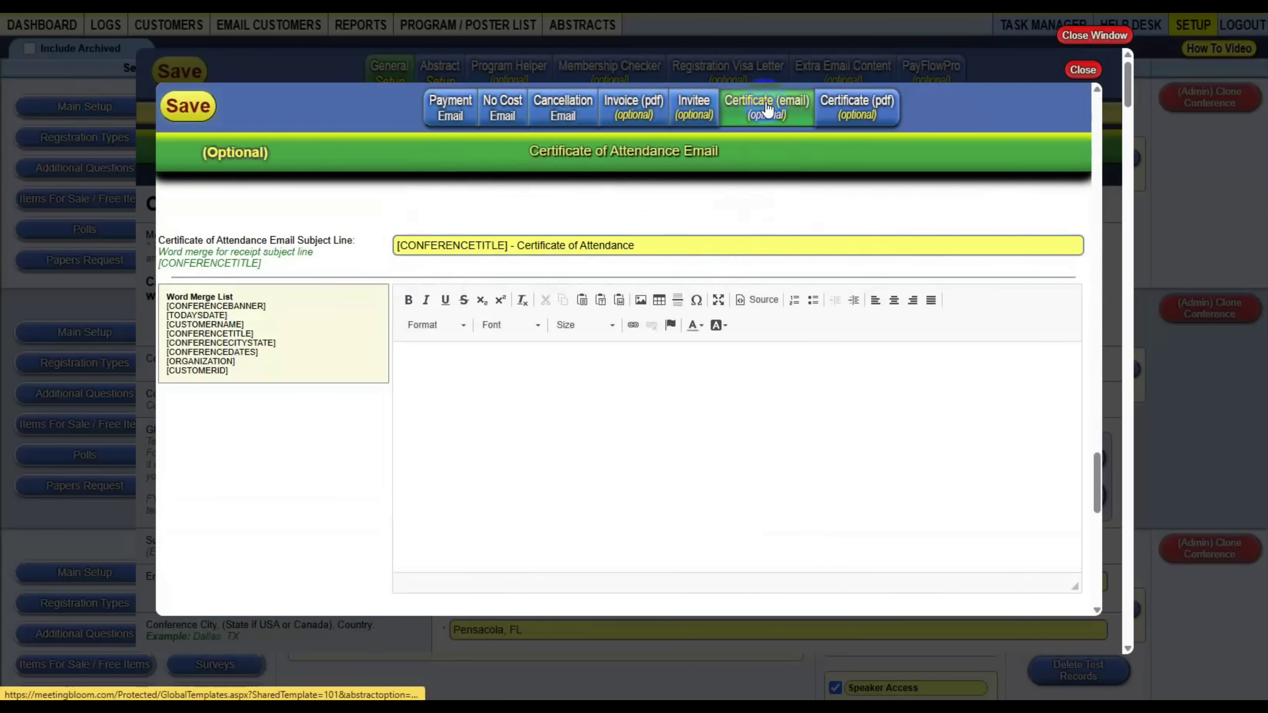
pyautogui.click(845, 111)
pyautogui.click(1083, 70)
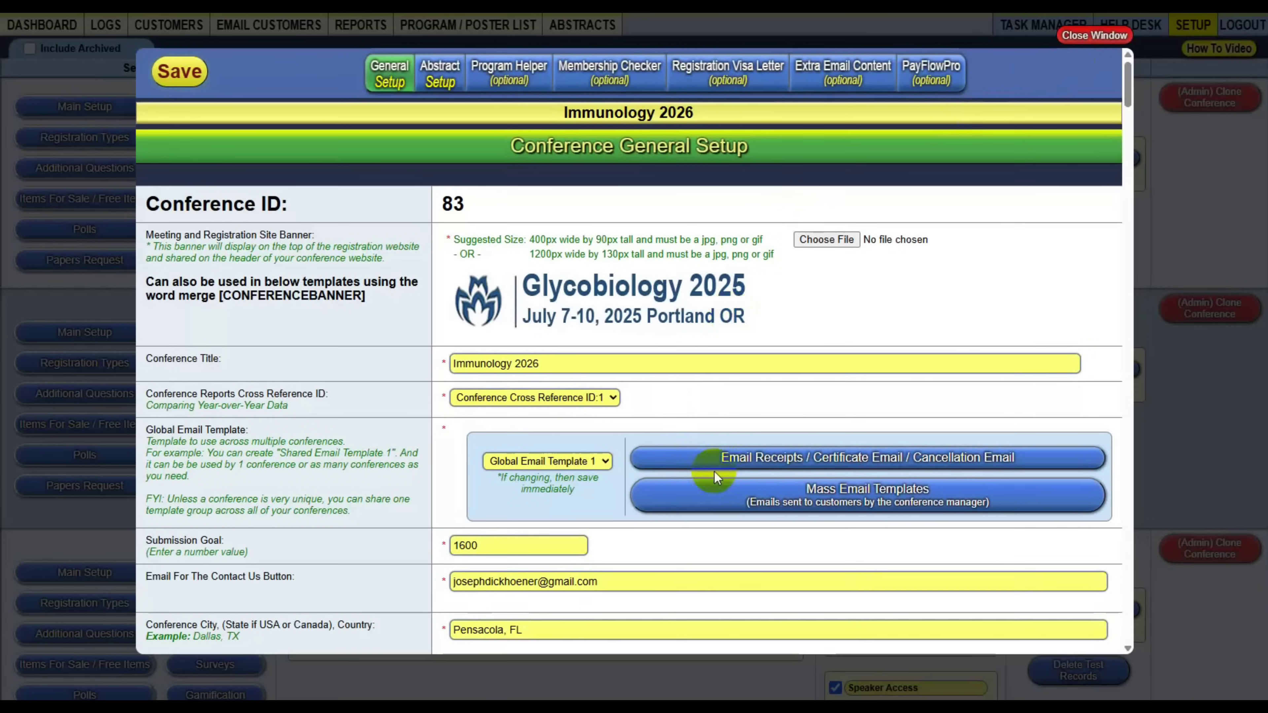
# - Review the receipt templates: No Cost, Cancellation, PDF Invoice and Invite a Colleague emails
pyautogui.click(715, 469)
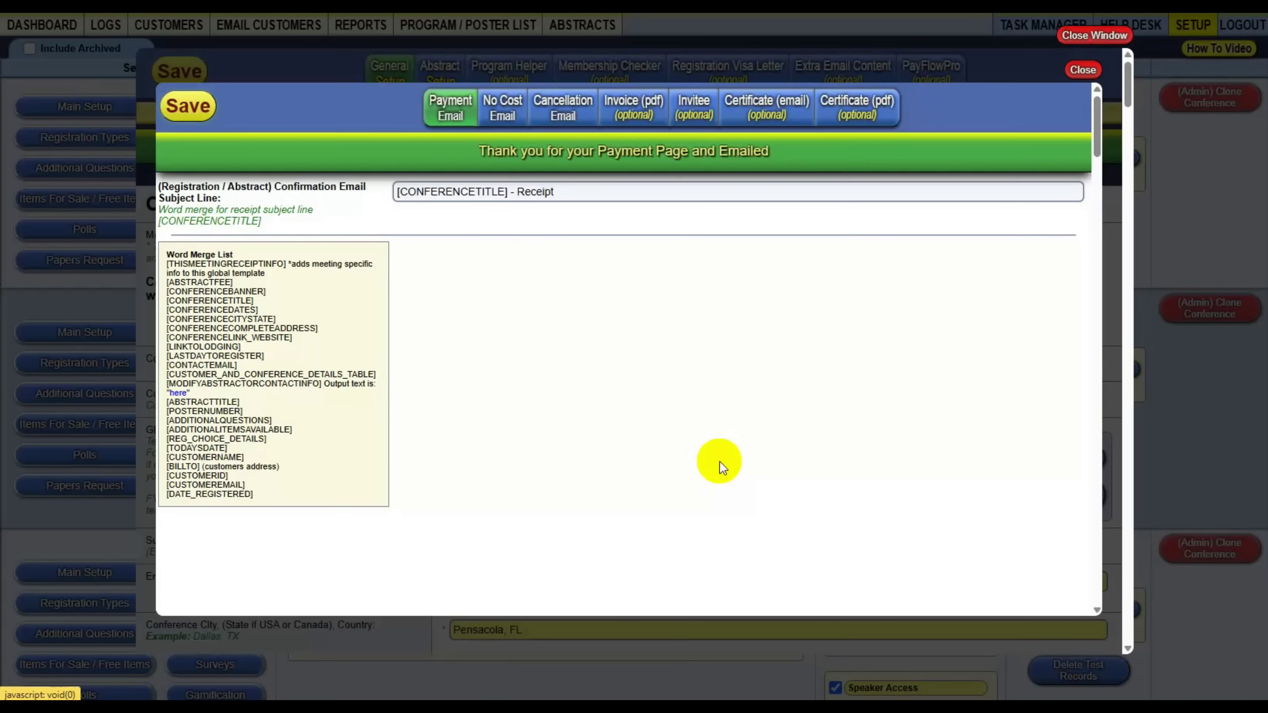
pyautogui.click(503, 110)
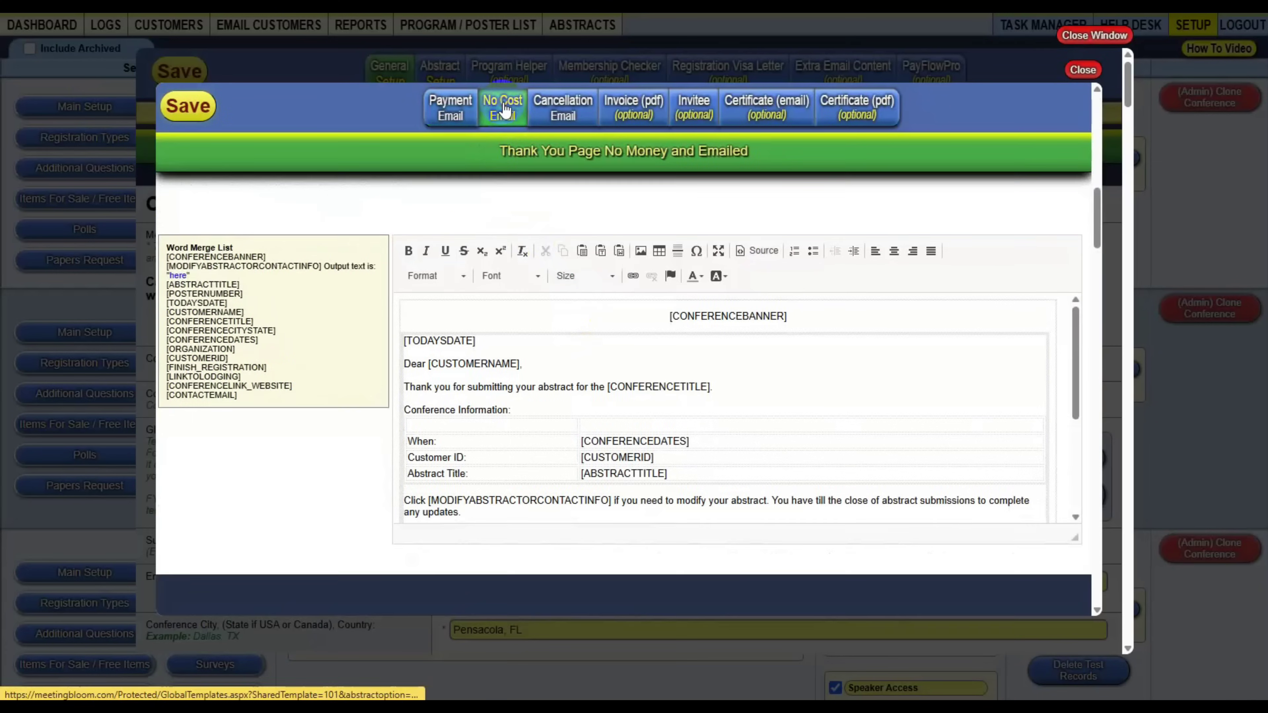
pyautogui.click(559, 105)
pyautogui.click(626, 109)
pyautogui.click(694, 108)
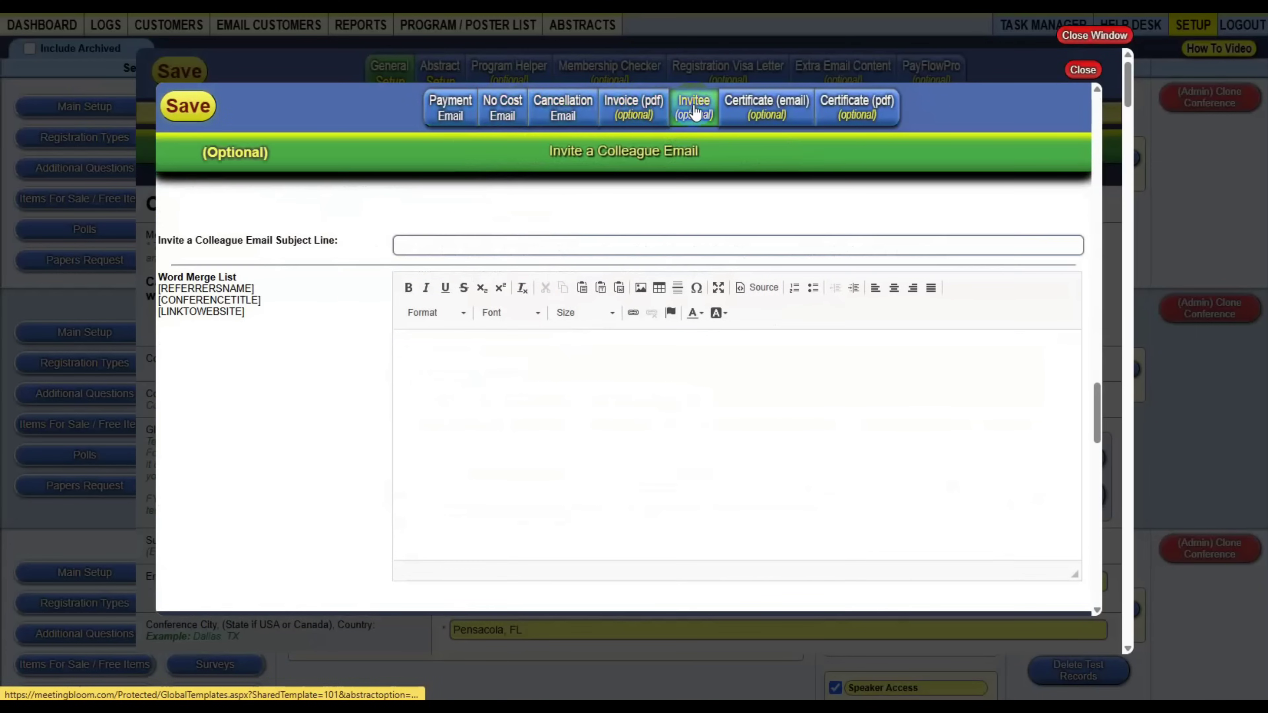
# - On the mass email page, load the Additional Items, Meet the Experts and Career Development templates
pyautogui.click(1081, 35)
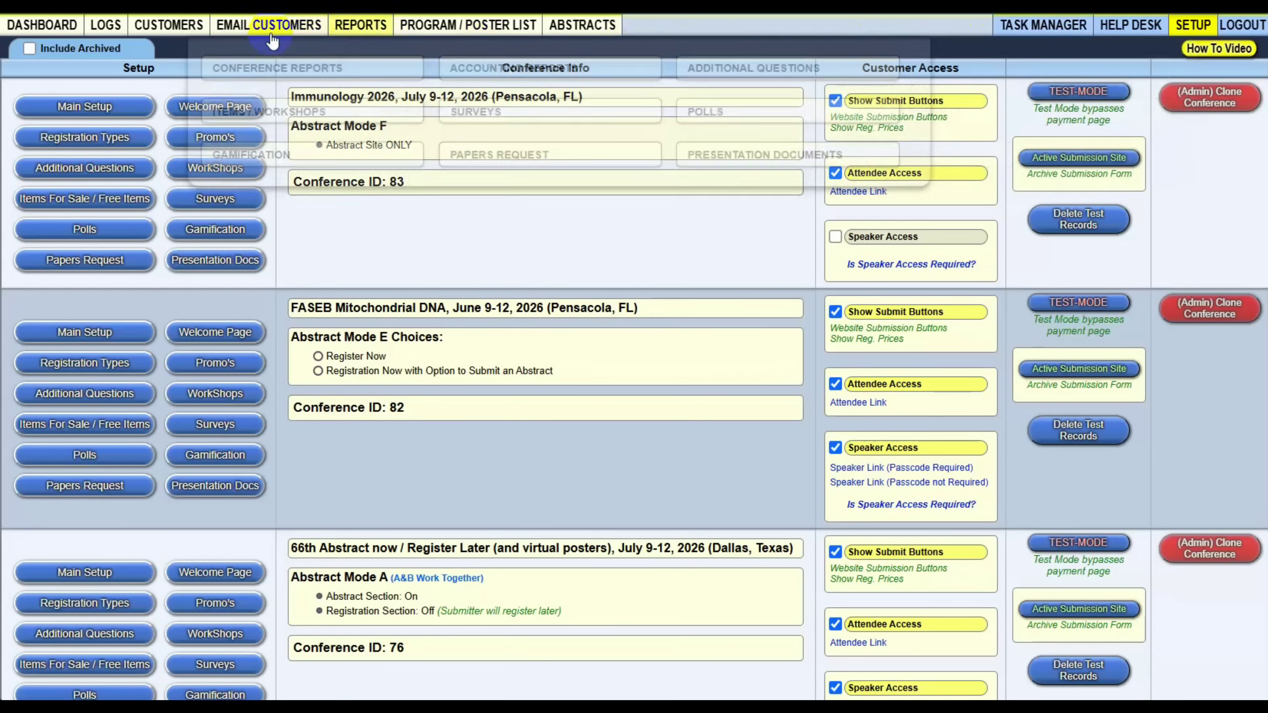
pyautogui.click(243, 29)
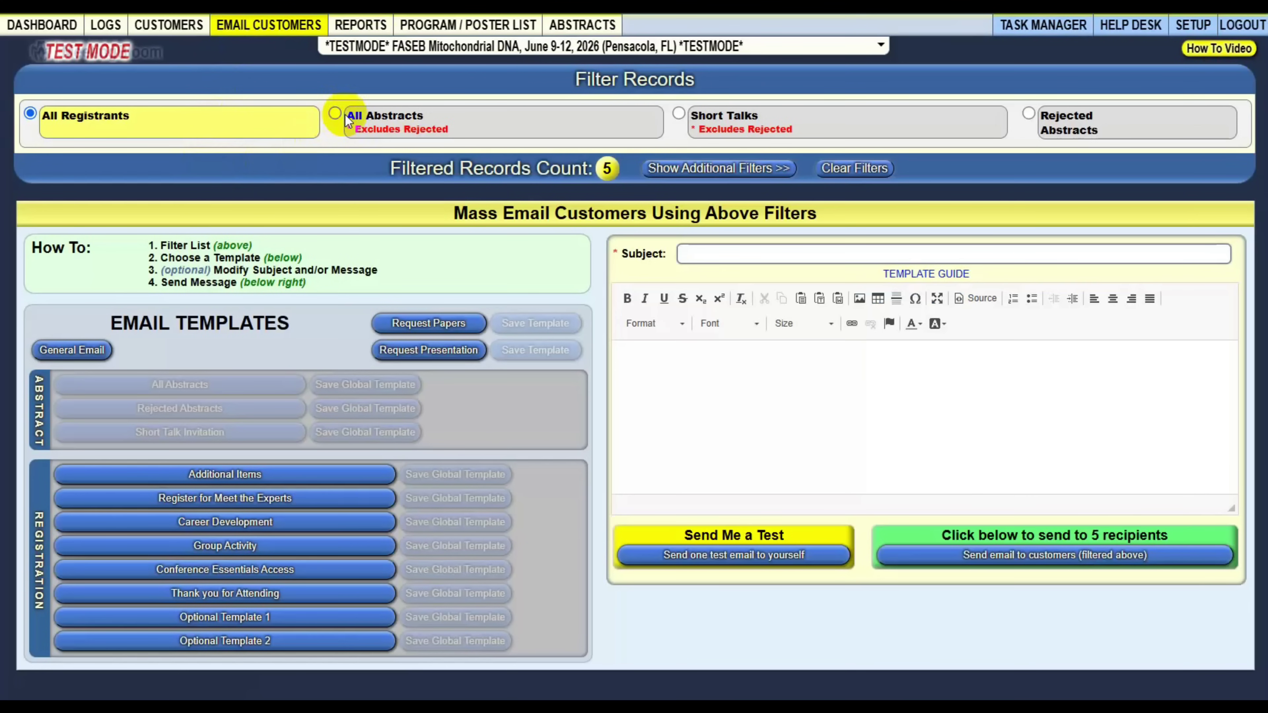
pyautogui.click(194, 475)
pyautogui.click(192, 500)
pyautogui.click(193, 522)
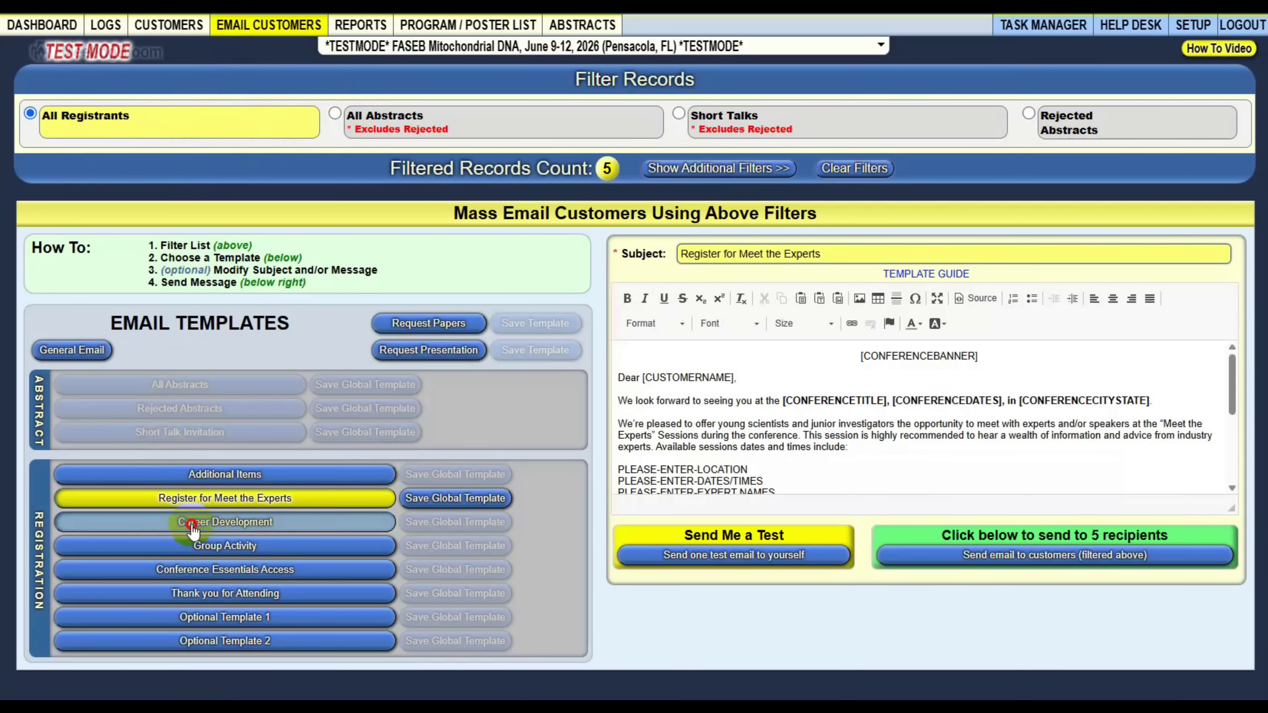
# - Try the All Abstracts filter and template, then load Rejected Abstracts for rejected-abstract recipients
pyautogui.click(334, 114)
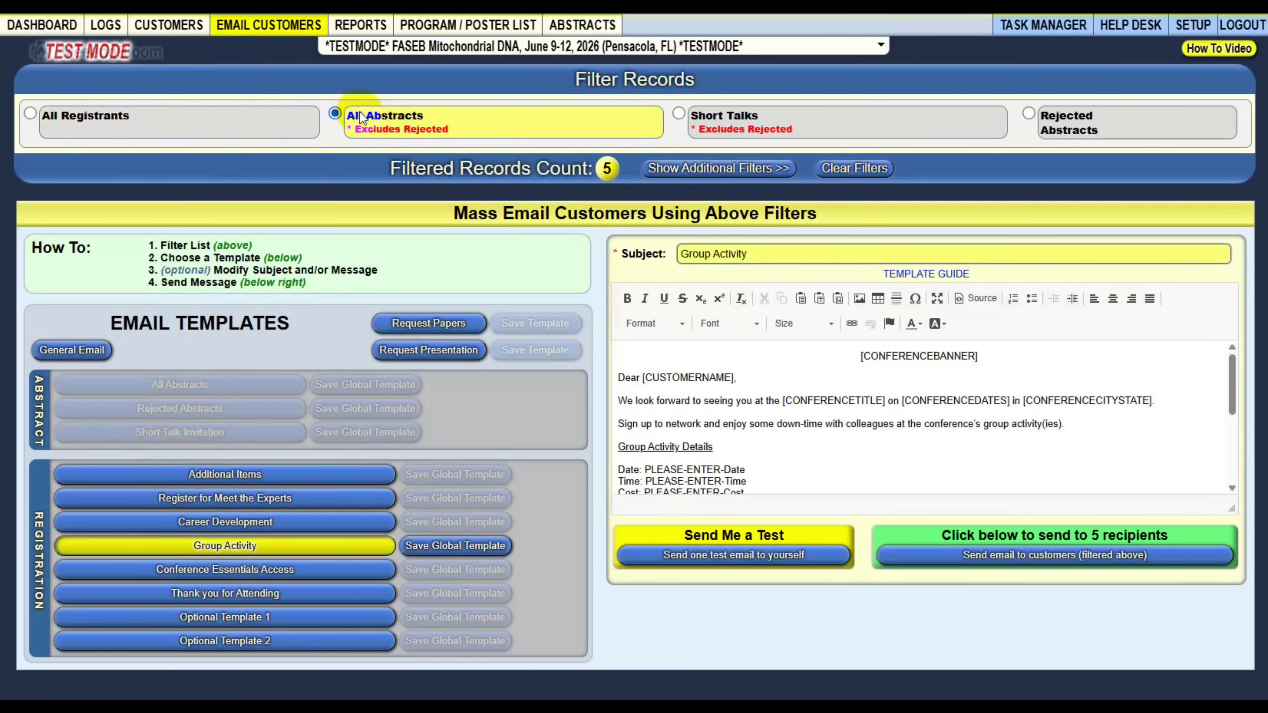
pyautogui.click(182, 429)
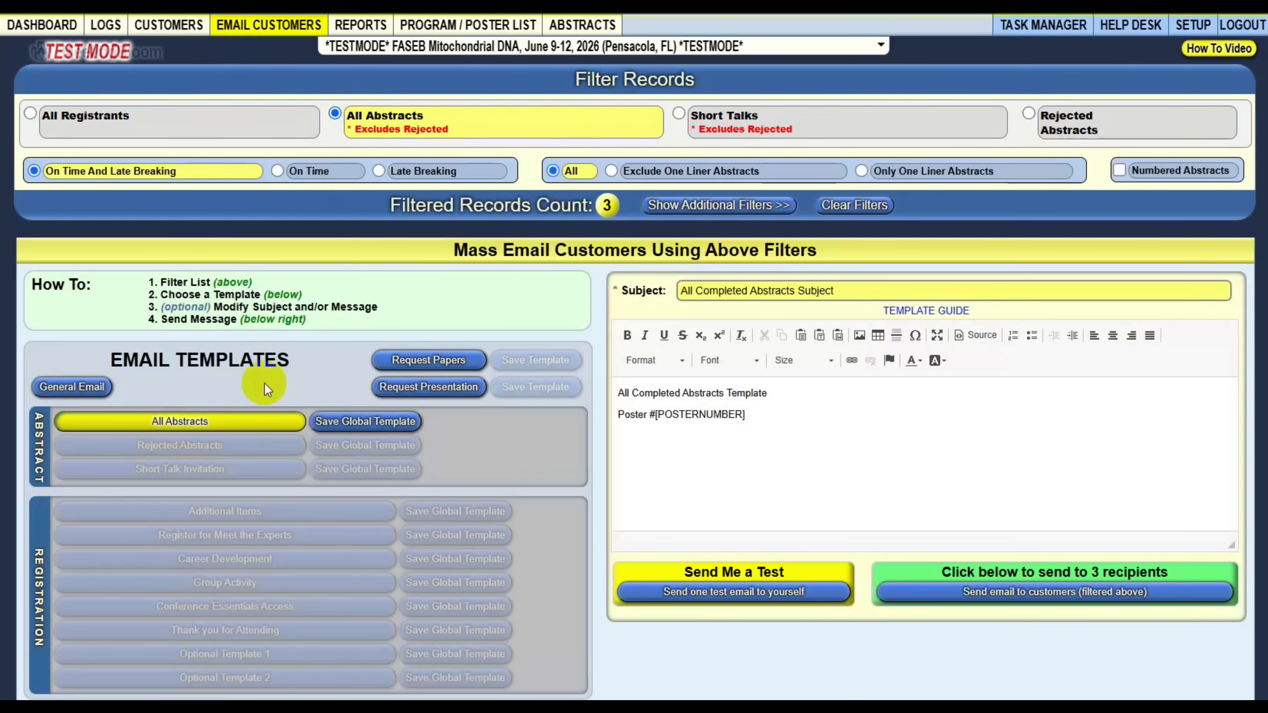
pyautogui.click(1098, 110)
pyautogui.click(225, 445)
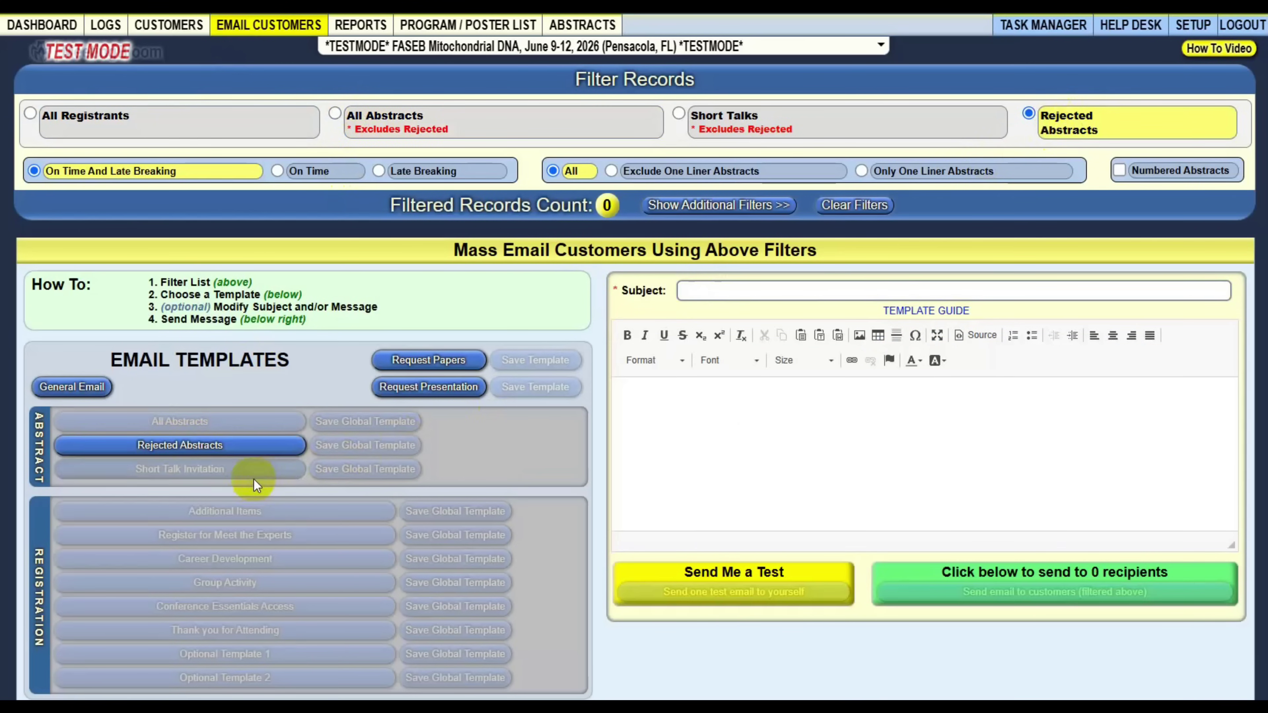
pyautogui.click(212, 446)
# - From Conference Website Admin, browse meetingbloom.com's Abstract Management Software and Conference Management pages
pyautogui.moveTo(1193, 25)
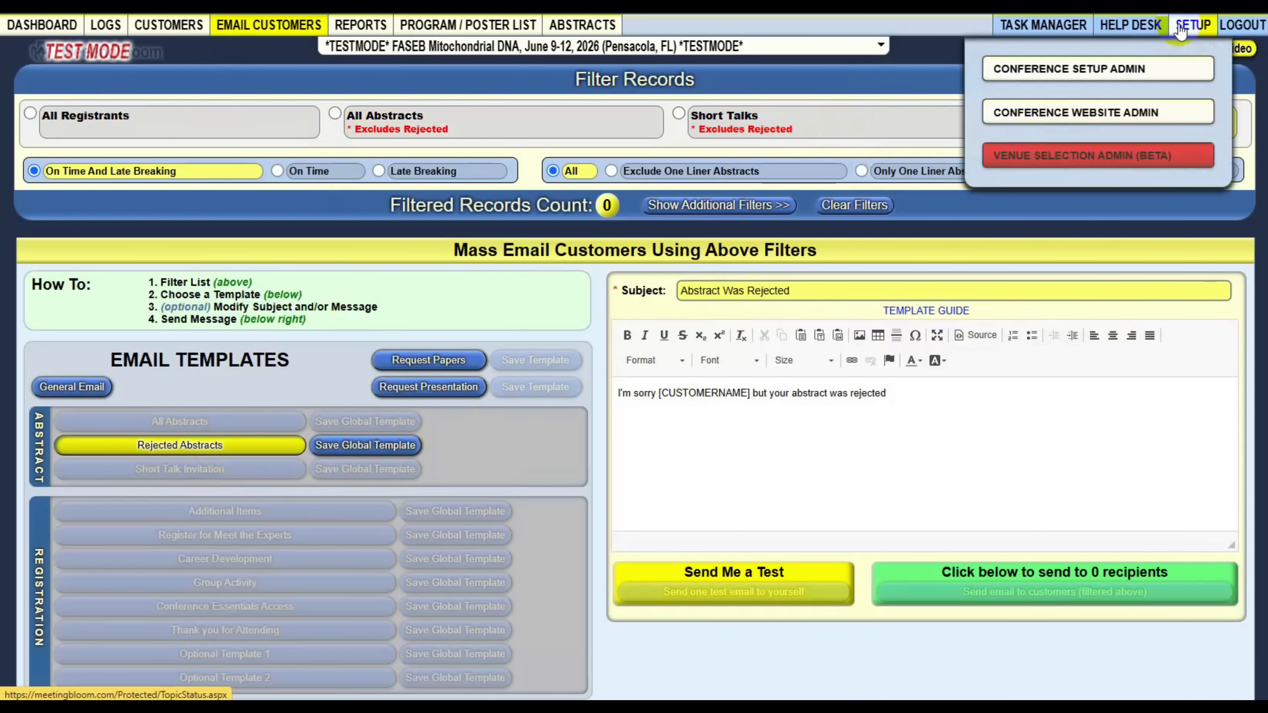
pyautogui.click(1077, 110)
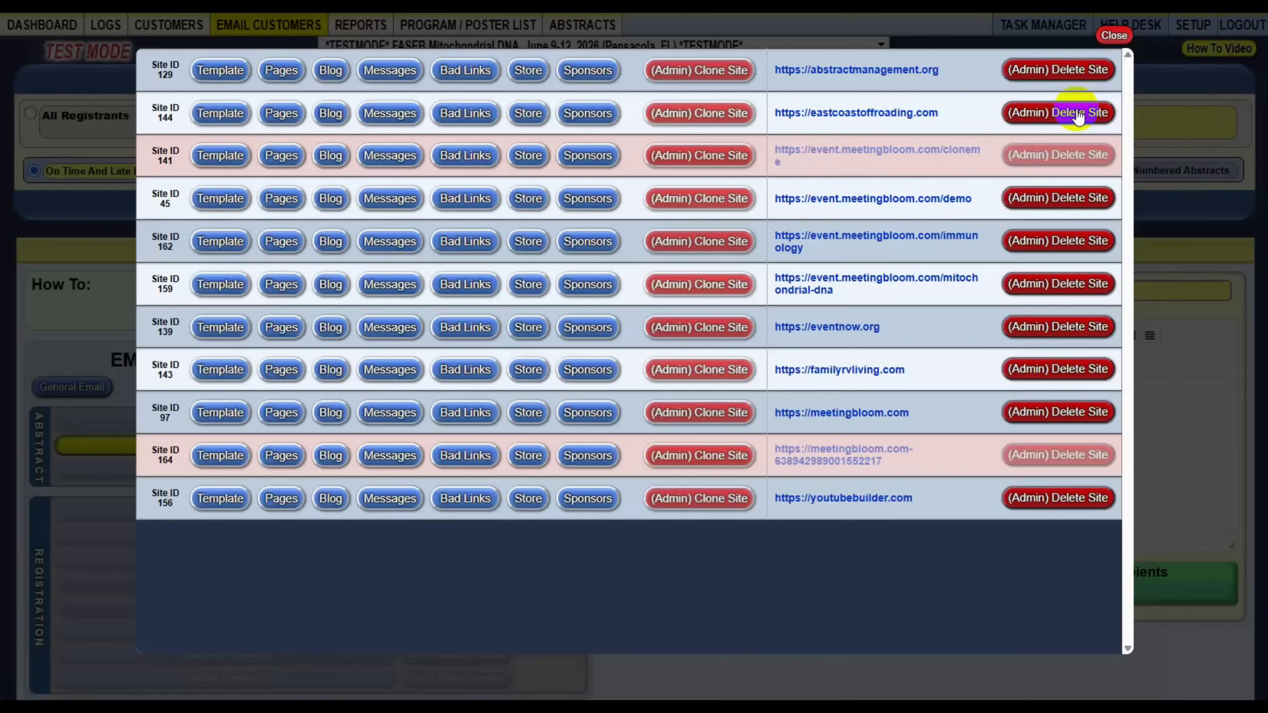
pyautogui.click(809, 414)
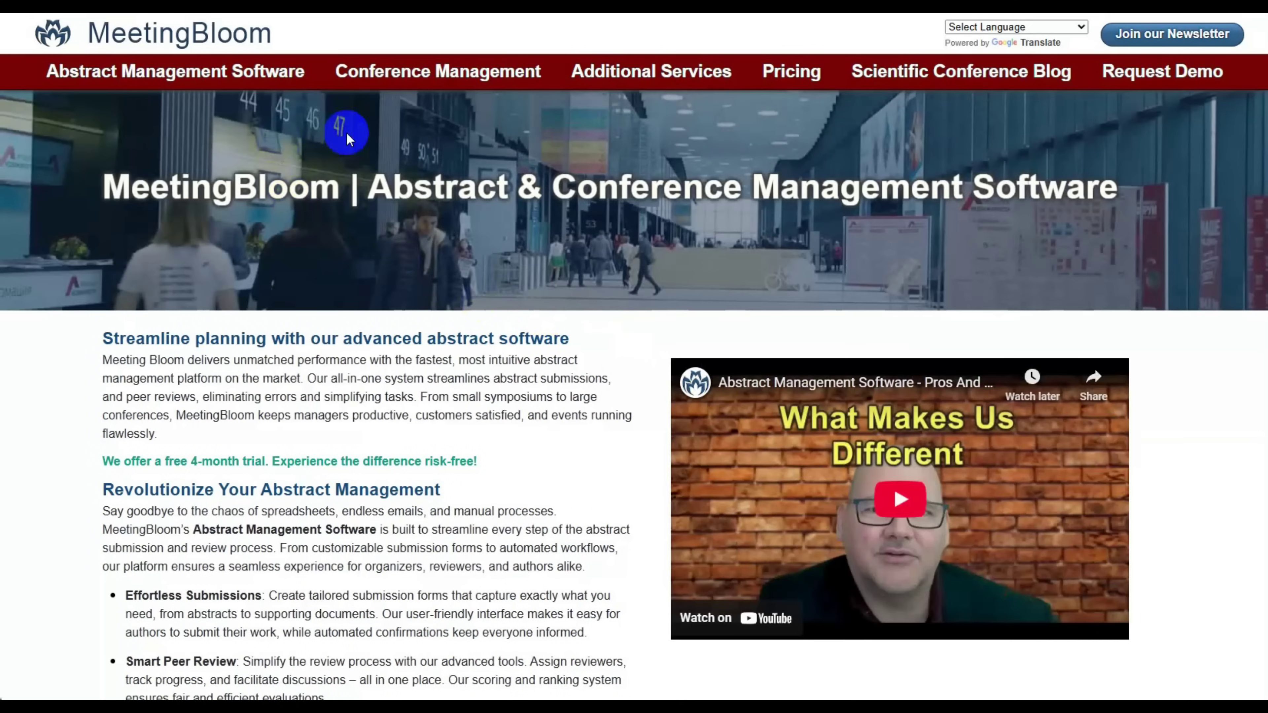
pyautogui.click(262, 80)
pyautogui.click(367, 73)
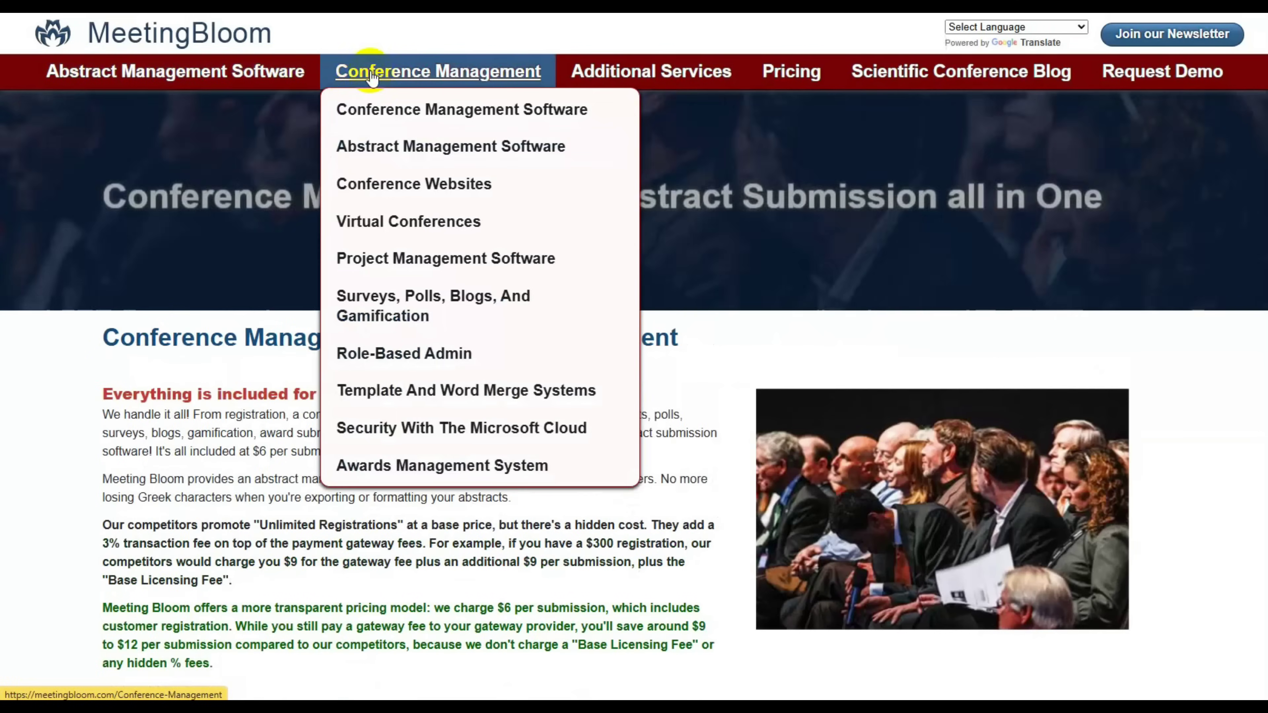
pyautogui.moveTo(138, 149); pyautogui.dragTo(340, 192)
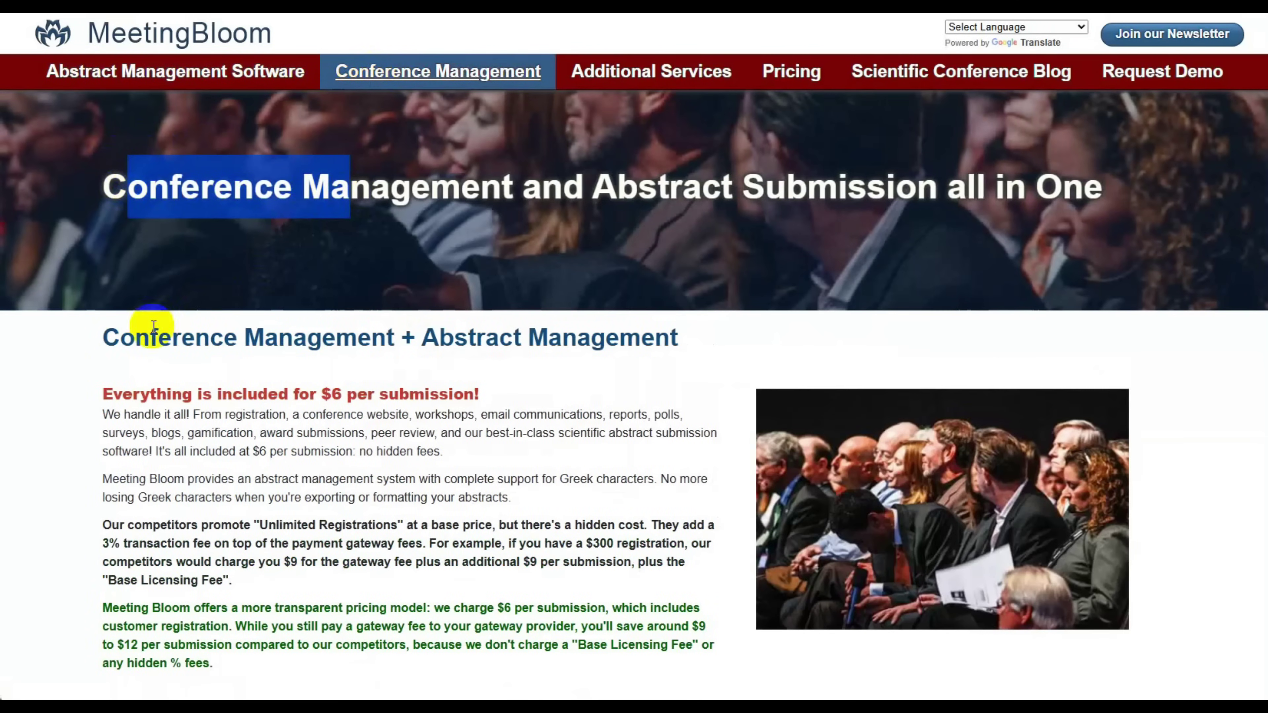
pyautogui.click(126, 346)
pyautogui.doubleClick(126, 347)
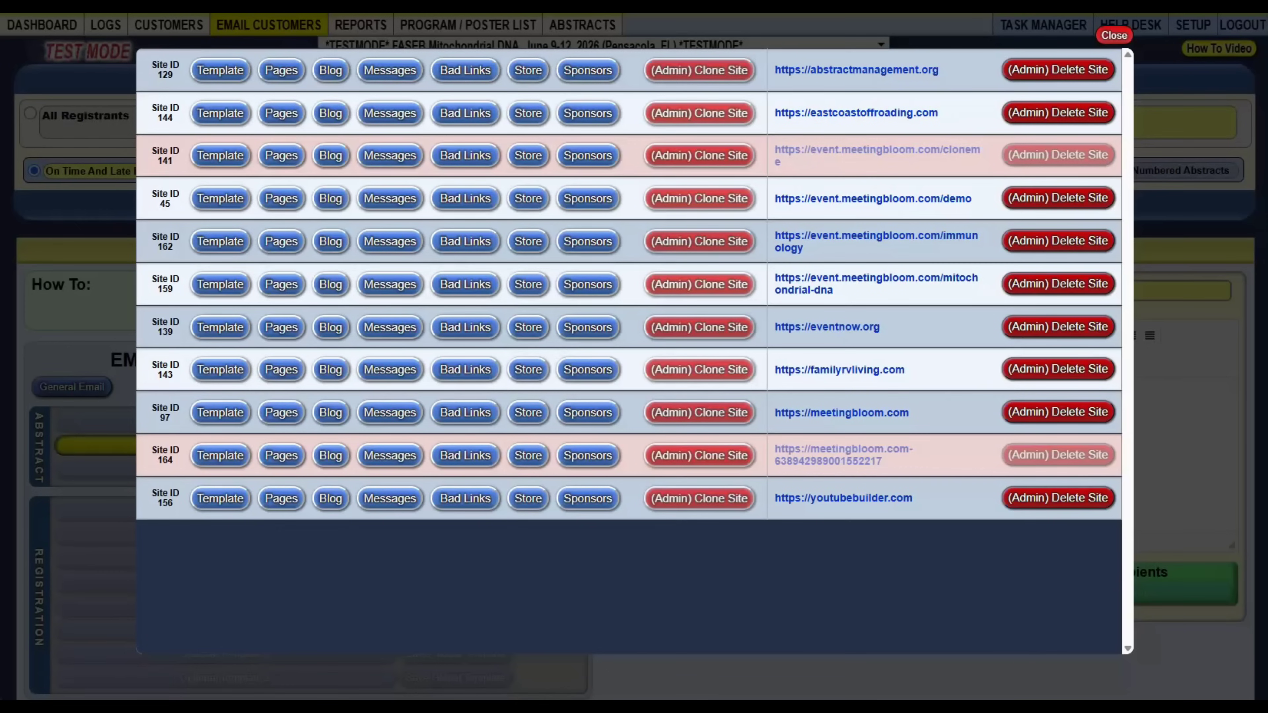
pyautogui.hotkey('ctrl', 'w')
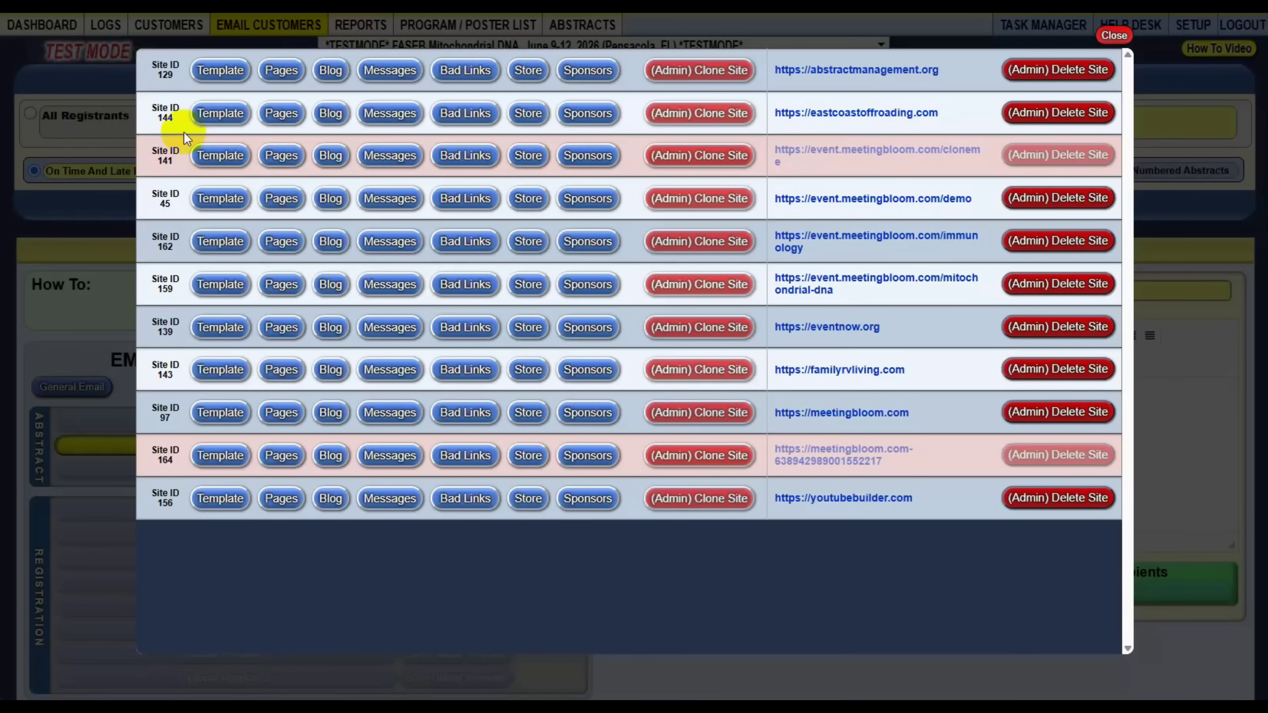
# - Open meetingbloom.com's page list and look over the Home page's menu text and hero text
pyautogui.click(279, 414)
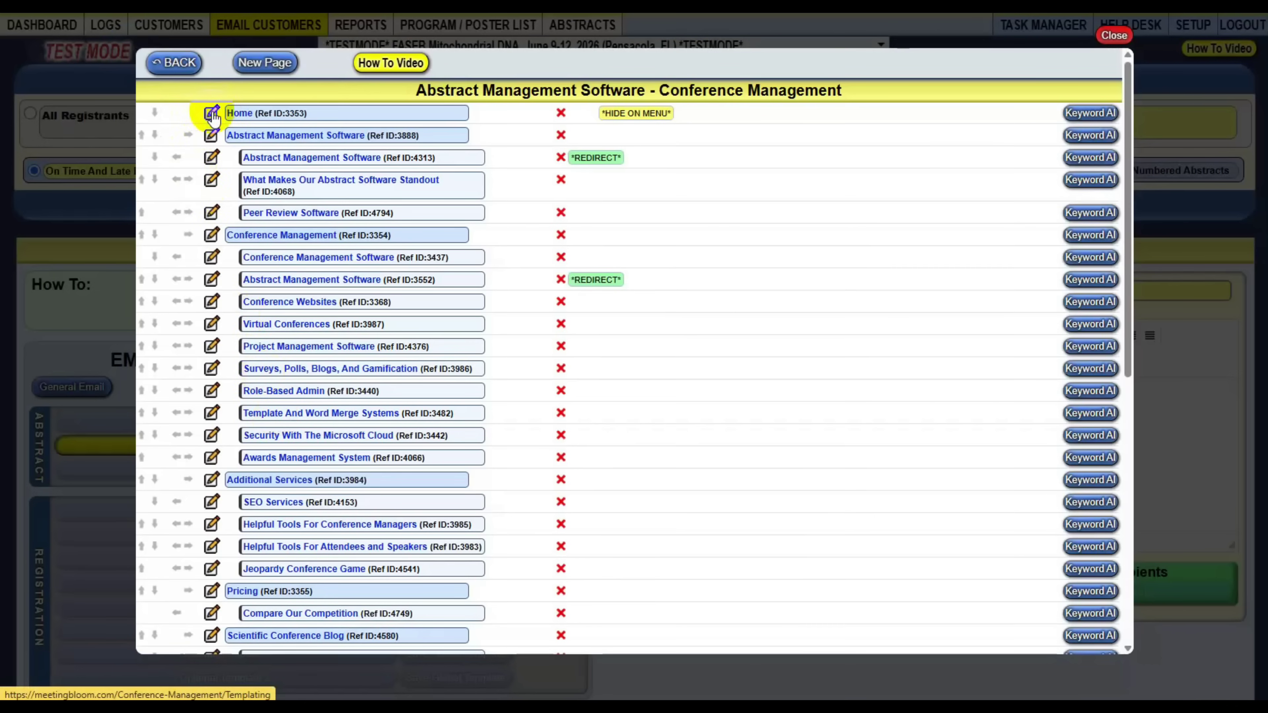
pyautogui.click(212, 115)
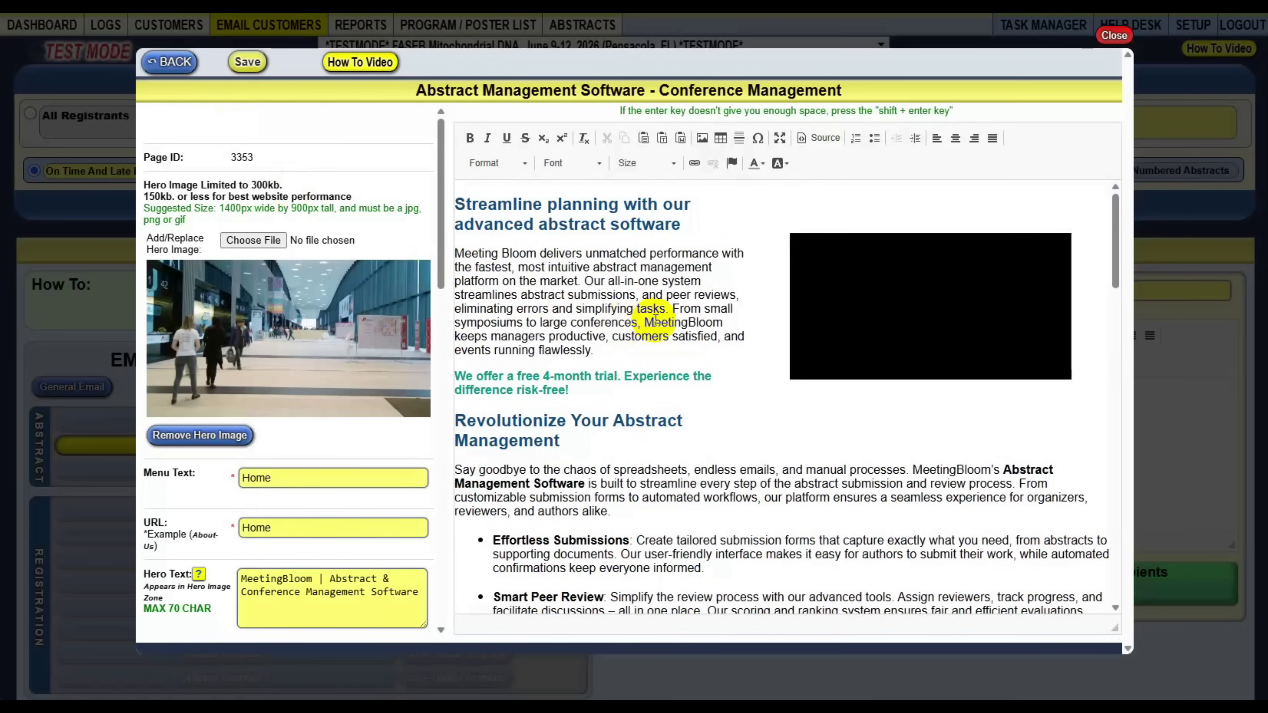
pyautogui.scroll(-15, 675, 318)
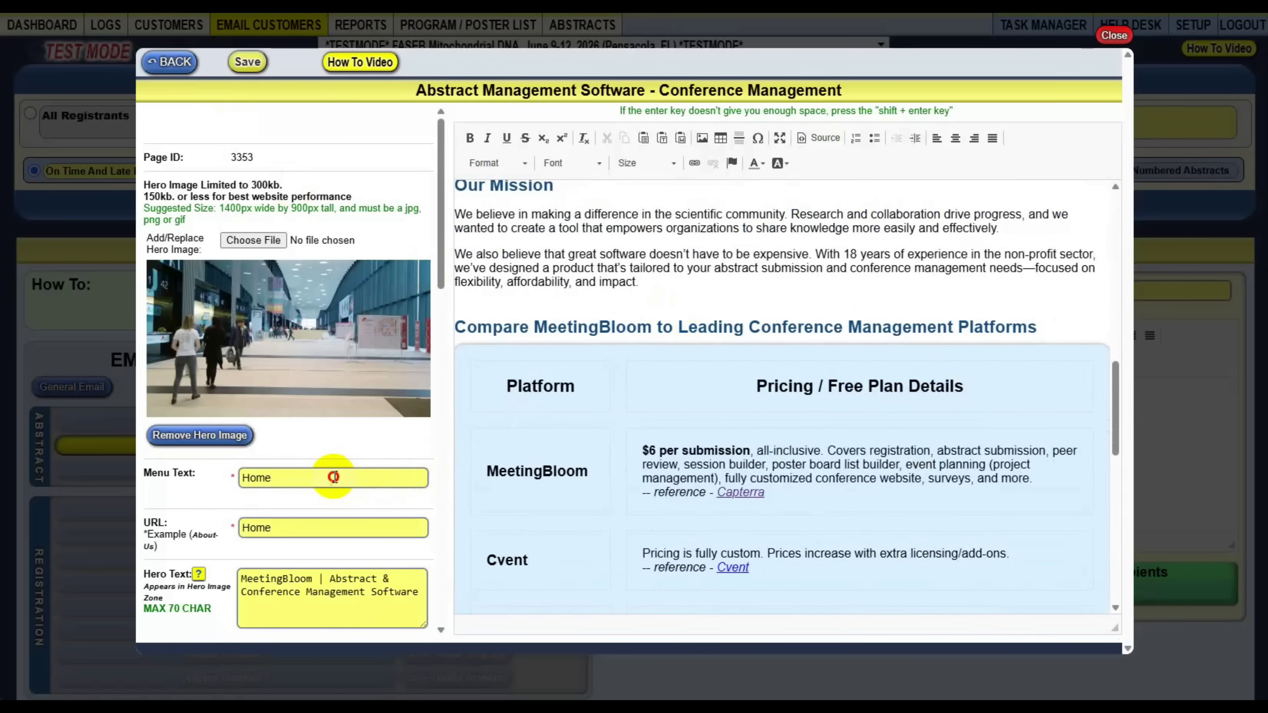
pyautogui.click(330, 478)
pyautogui.scroll(-3, 297, 530)
pyautogui.moveTo(246, 426); pyautogui.dragTo(297, 448)
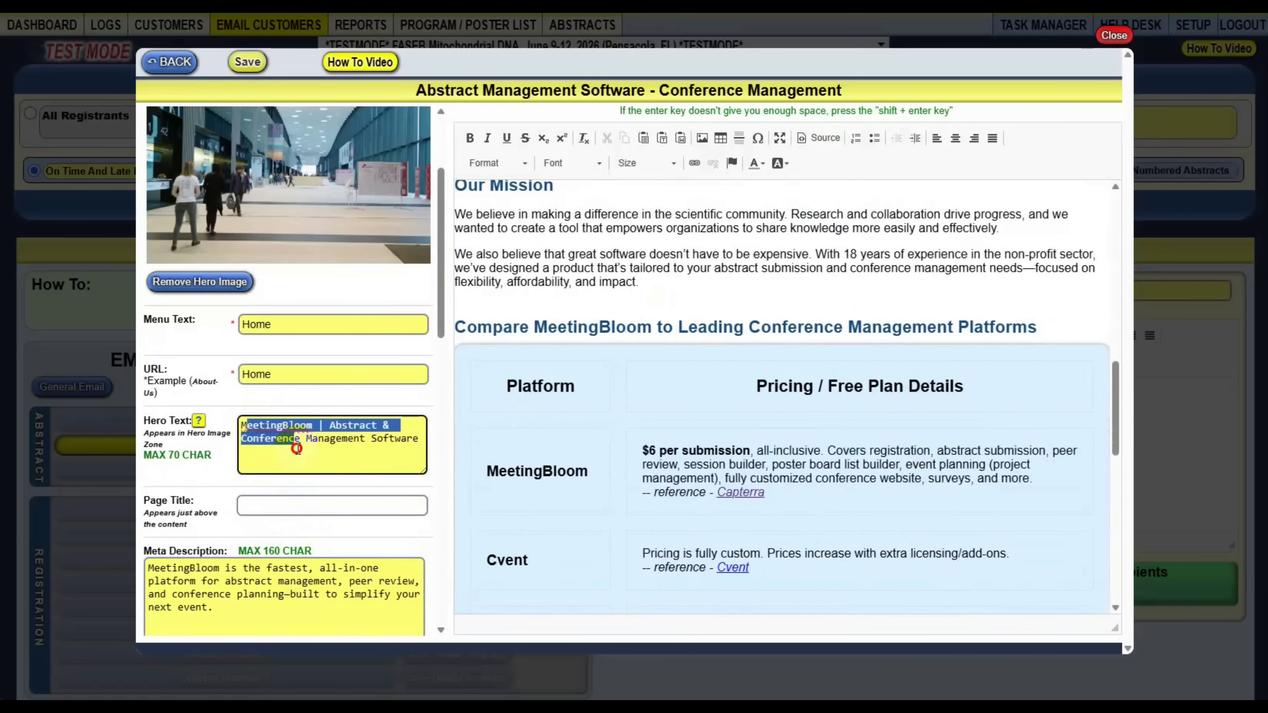
pyautogui.scroll(-3, 298, 452)
pyautogui.click(170, 355)
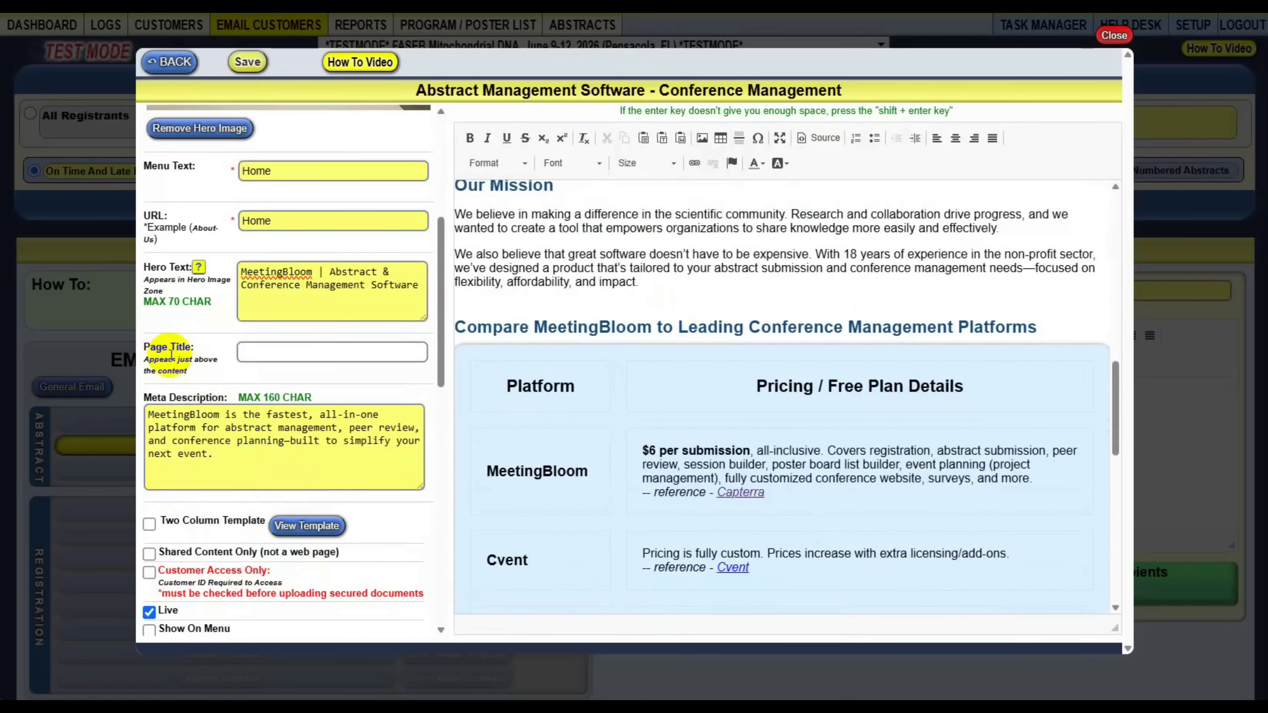
# - Edit the Abstract Management Software page, reviewing its title, hero text, word merge codes and content heading
pyautogui.click(170, 62)
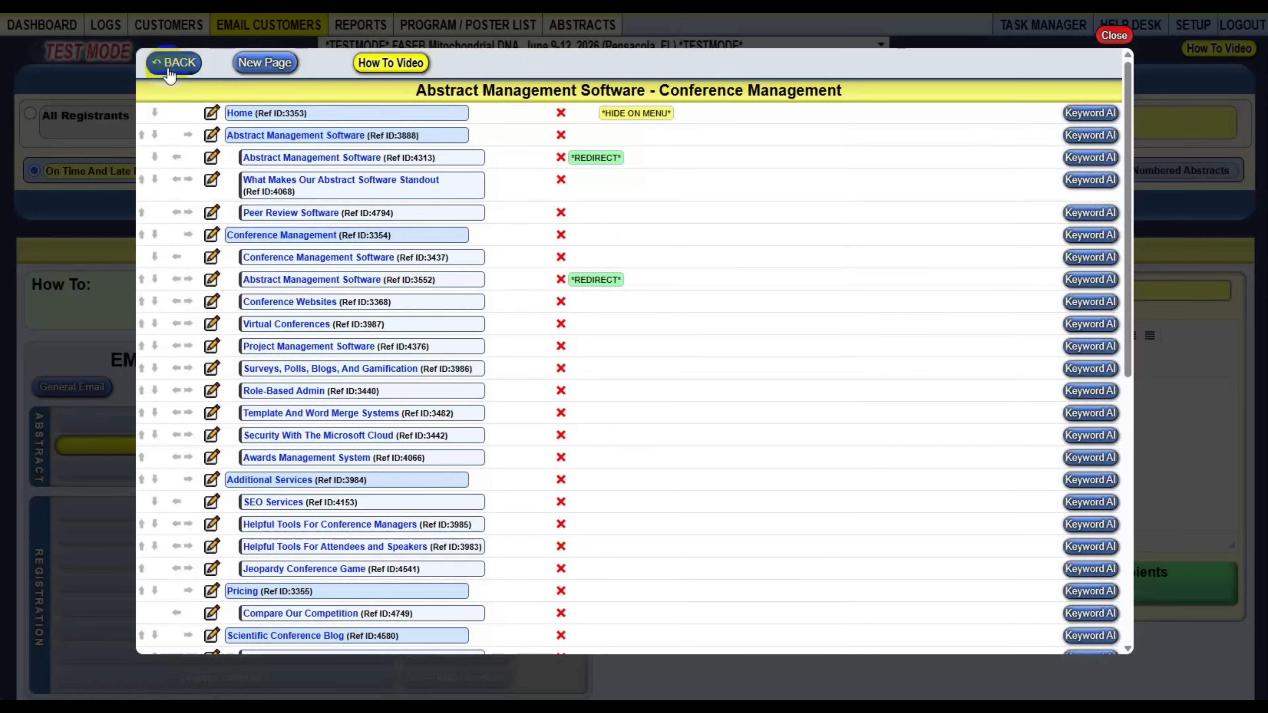
pyautogui.click(212, 137)
pyautogui.scroll(-5, 200, 324)
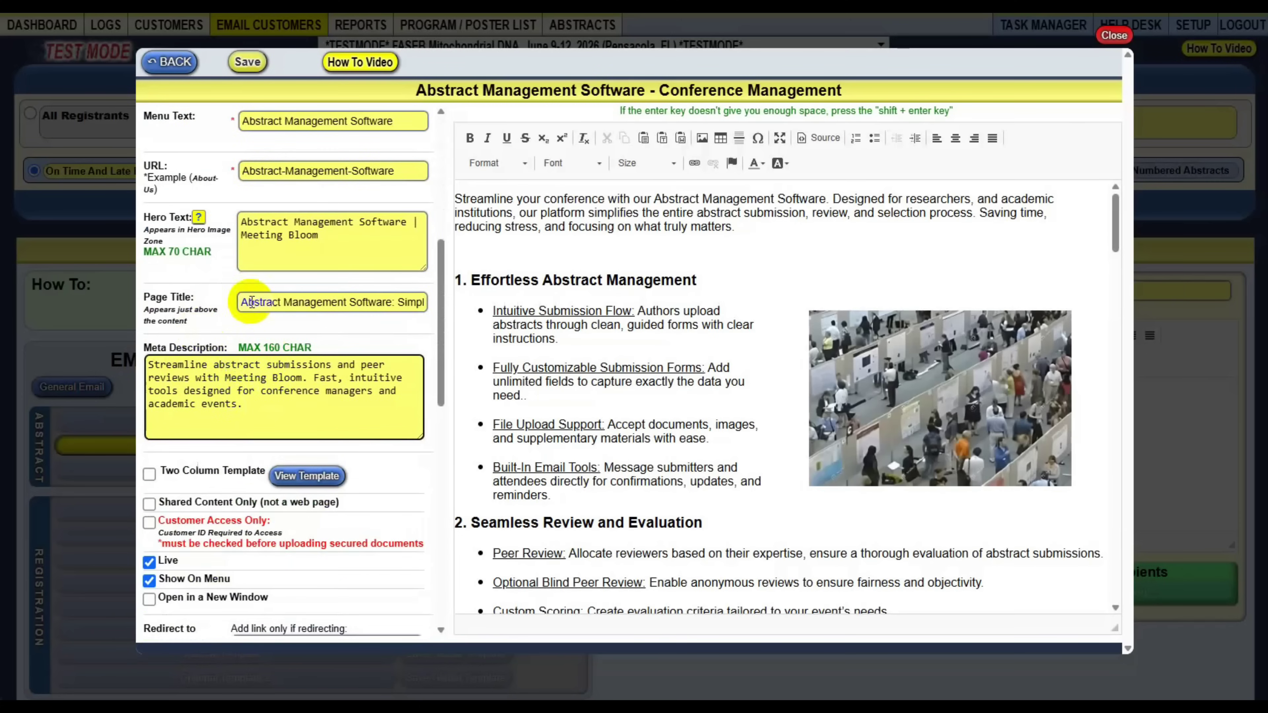
pyautogui.click(240, 302)
pyautogui.tripleClick(269, 231)
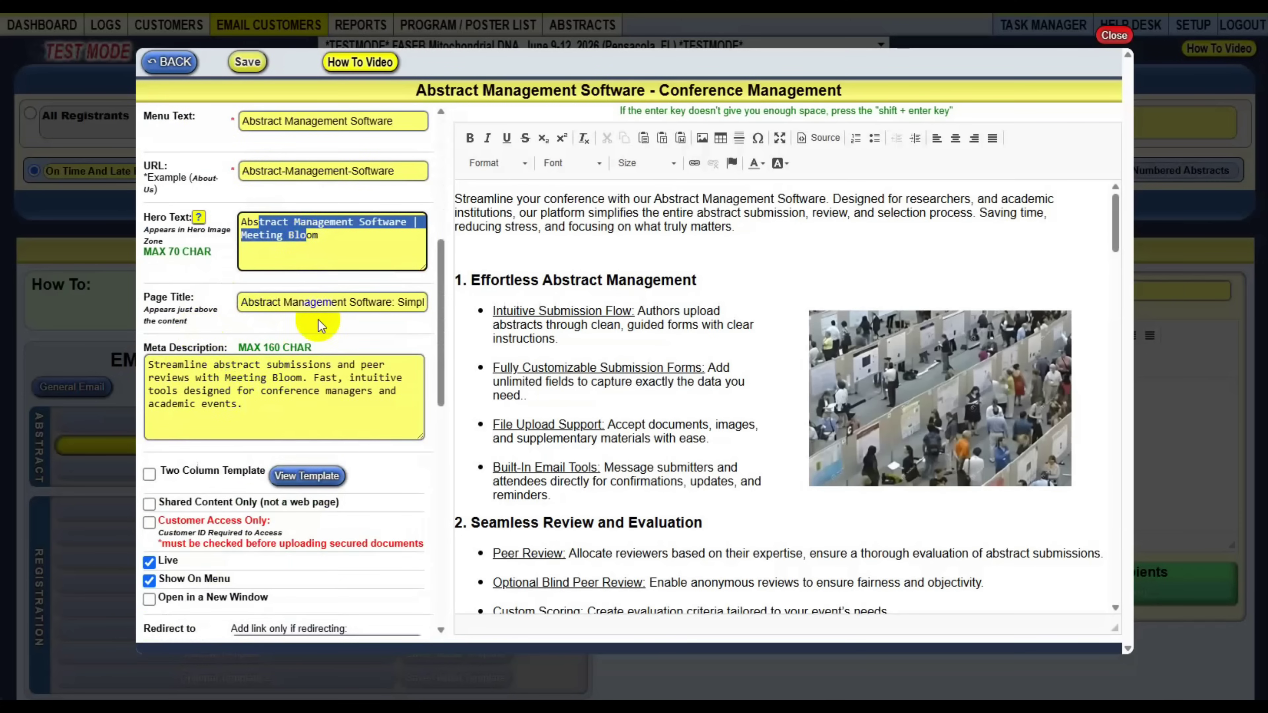
pyautogui.scroll(-5, 238, 462)
pyautogui.scroll(-3, 239, 462)
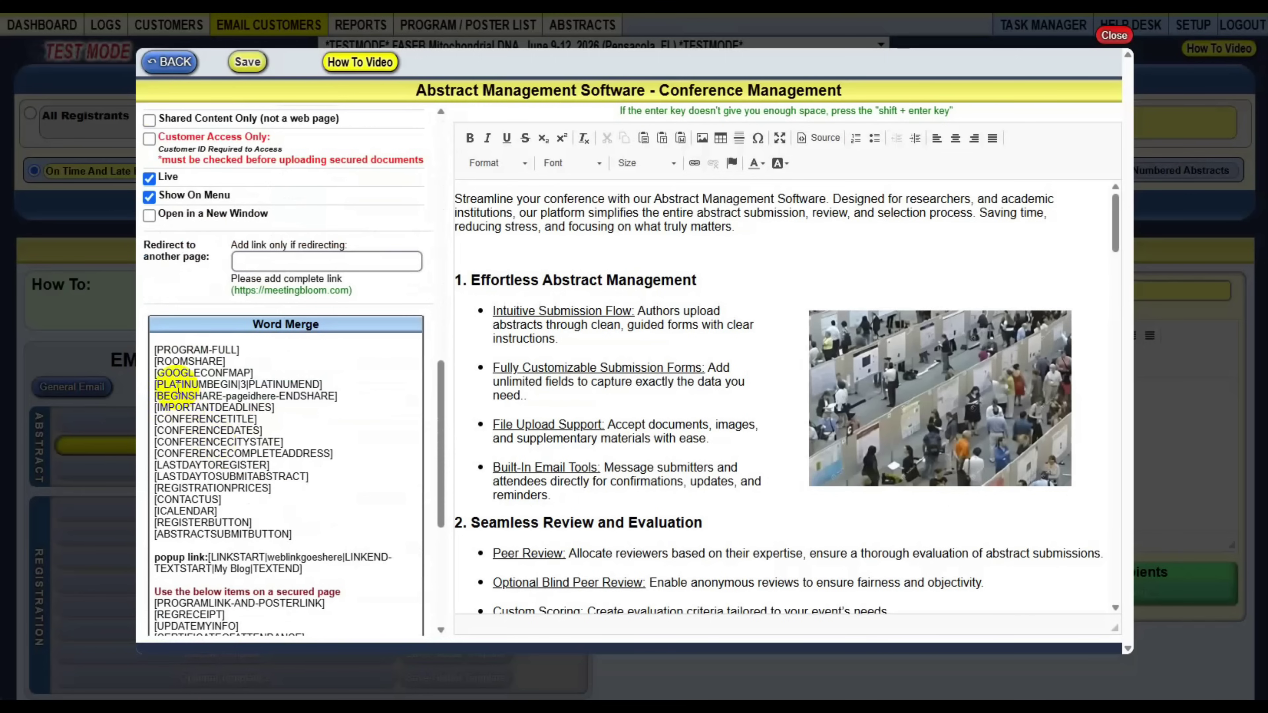
pyautogui.moveTo(156, 350); pyautogui.dragTo(247, 534)
pyautogui.scroll(-5, 270, 525)
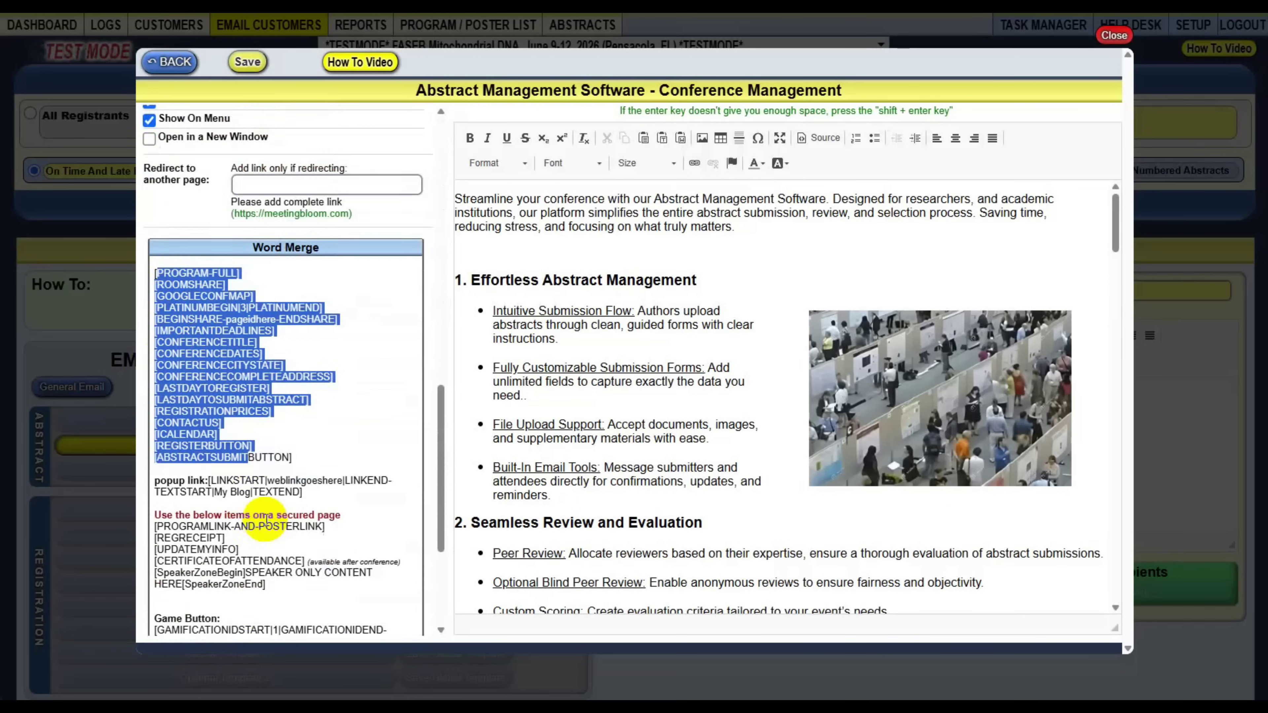
pyautogui.scroll(5, 272, 520)
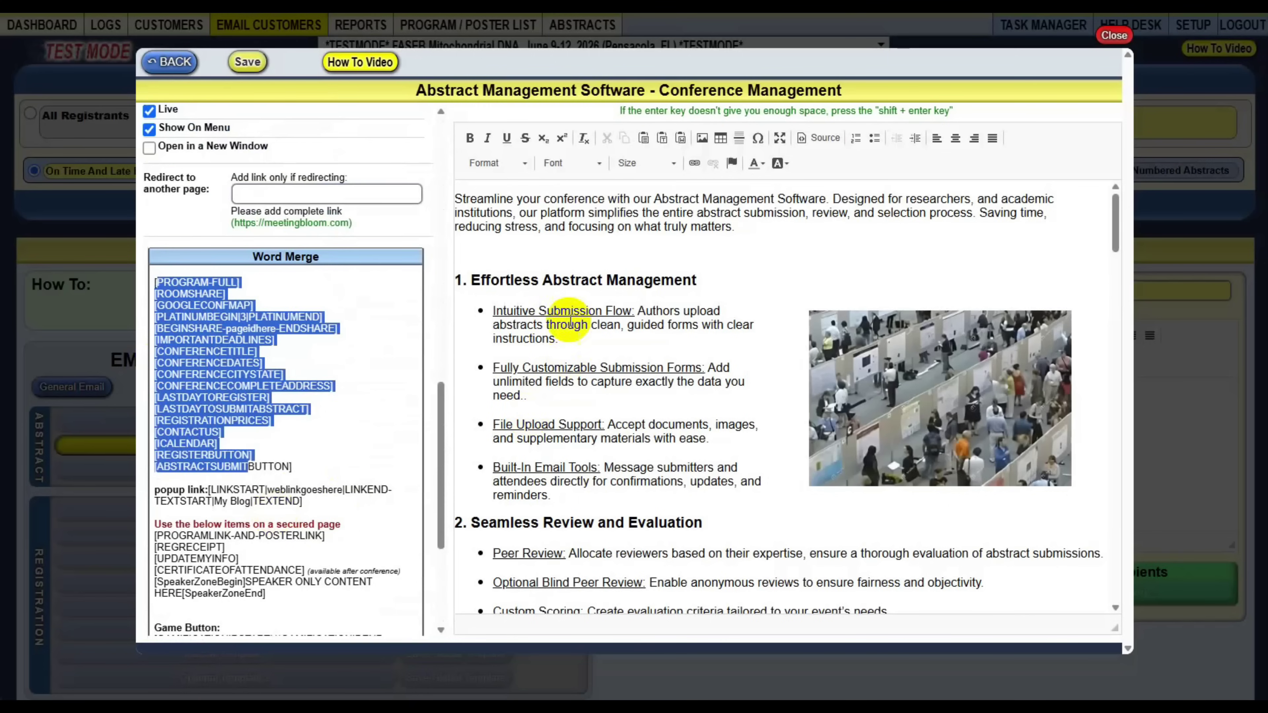
pyautogui.click(545, 275)
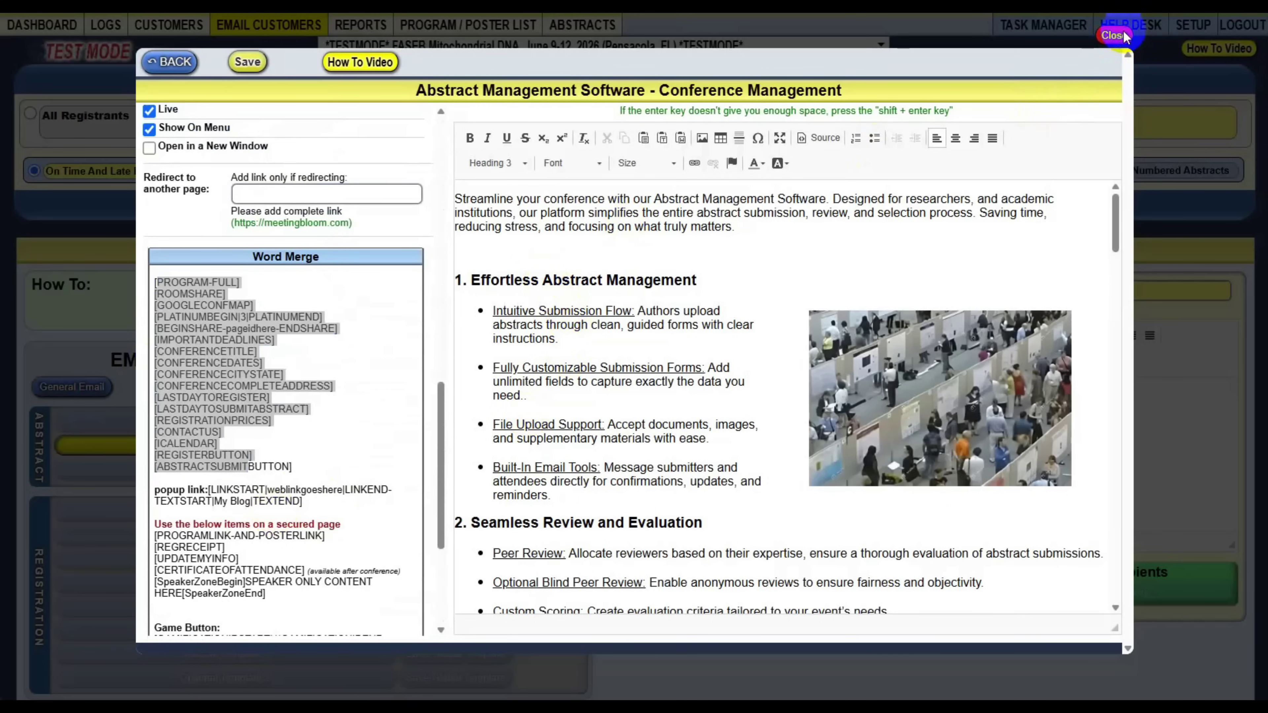
# - Close the page editor and return to the company dashboard
pyautogui.click(1113, 40)
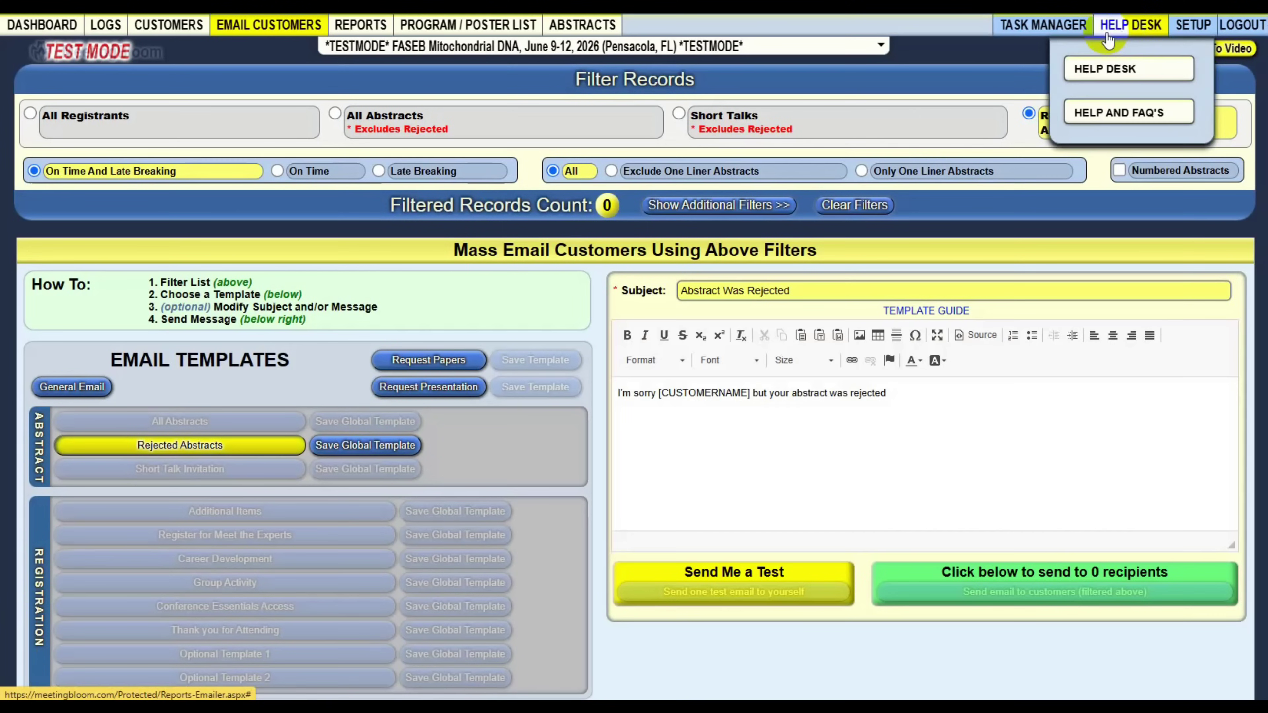
pyautogui.click(45, 25)
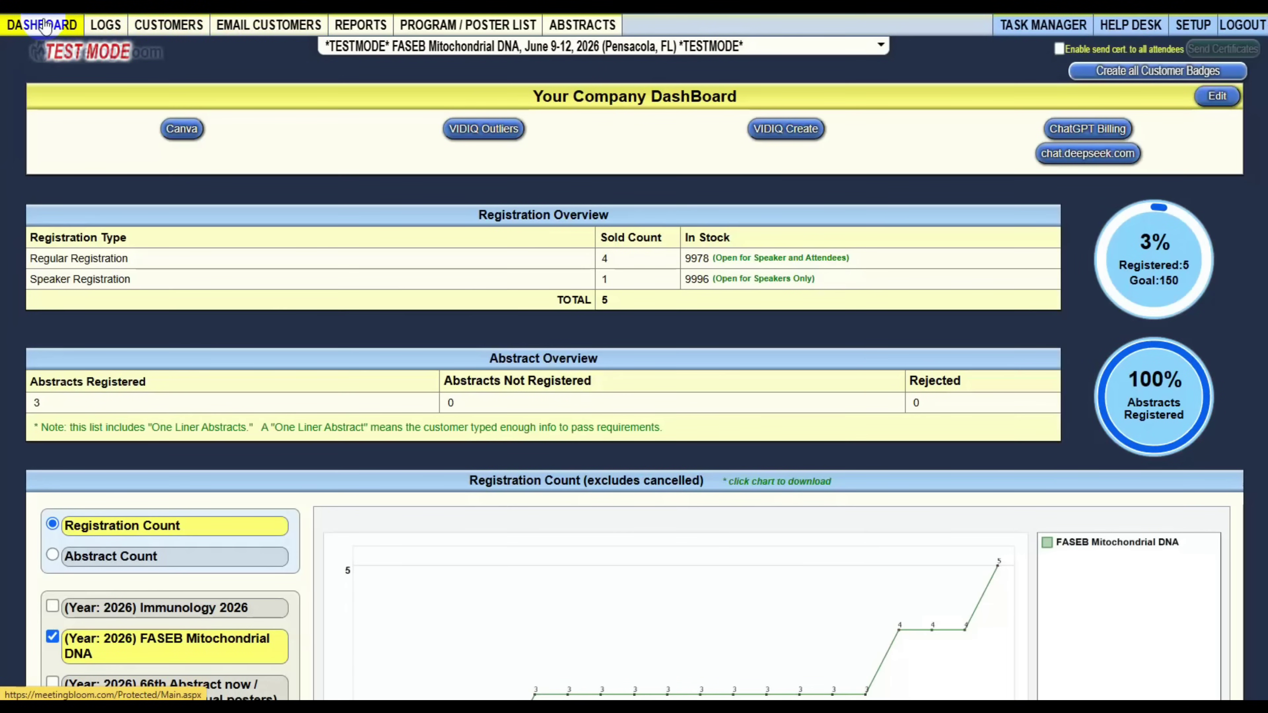